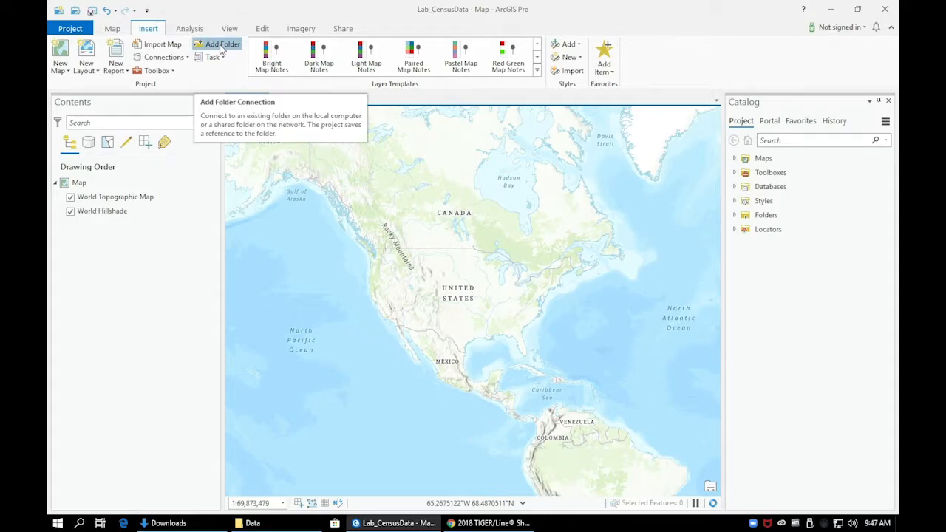
# Step: Add a folder connection to the Data folder in Lab4 of the personal student folder under Geog481_6\Student_Data on the classes (R:) drive
pyautogui.click(221, 49)
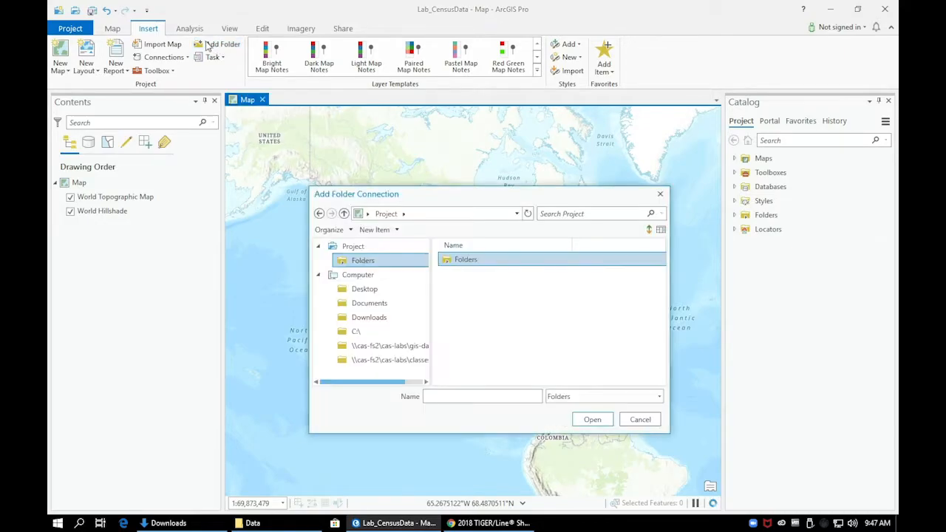
pyautogui.click(372, 362)
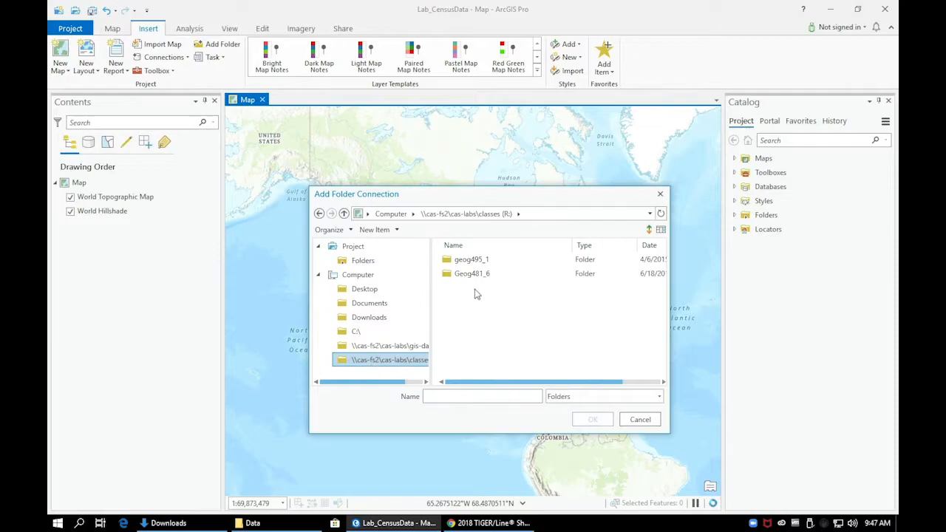
pyautogui.click(480, 275)
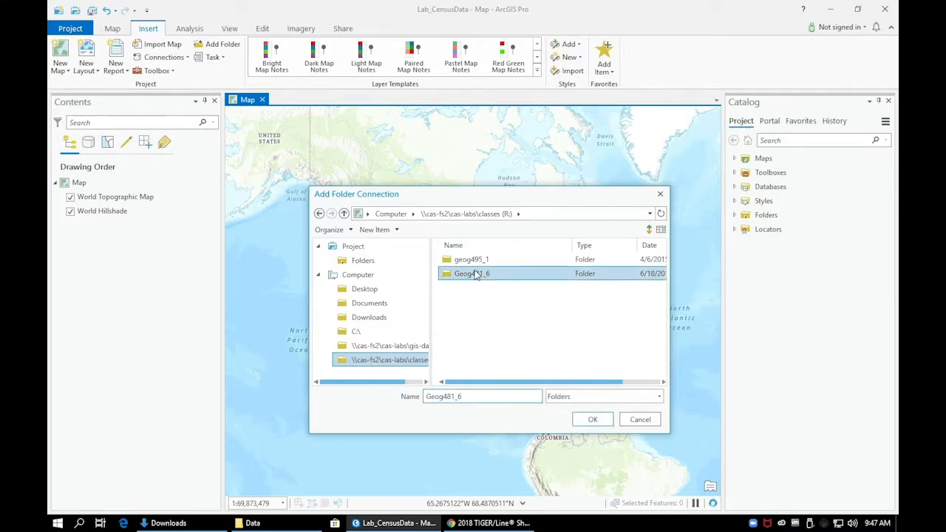
pyautogui.doubleClick(480, 275)
pyautogui.click(470, 289)
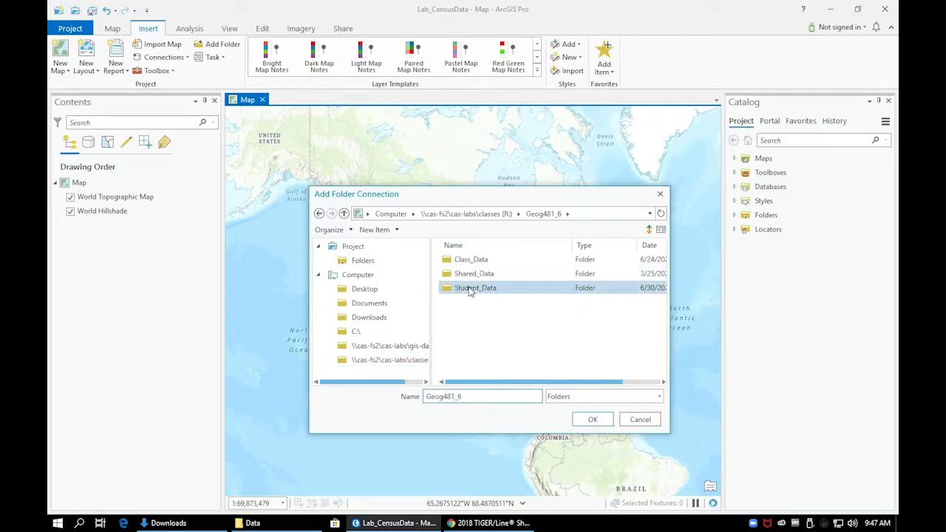
pyautogui.doubleClick(470, 289)
pyautogui.click(473, 260)
pyautogui.doubleClick(473, 261)
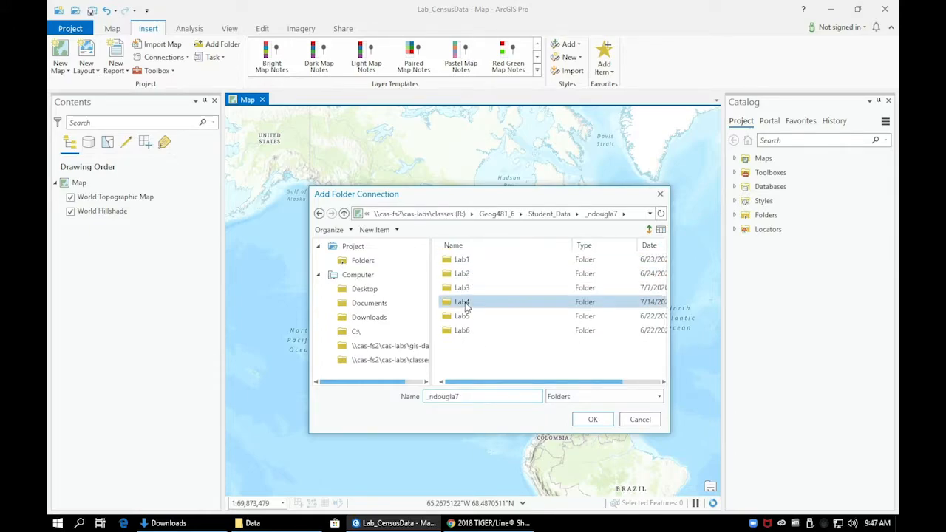
pyautogui.doubleClick(465, 304)
pyautogui.click(468, 275)
pyautogui.click(591, 419)
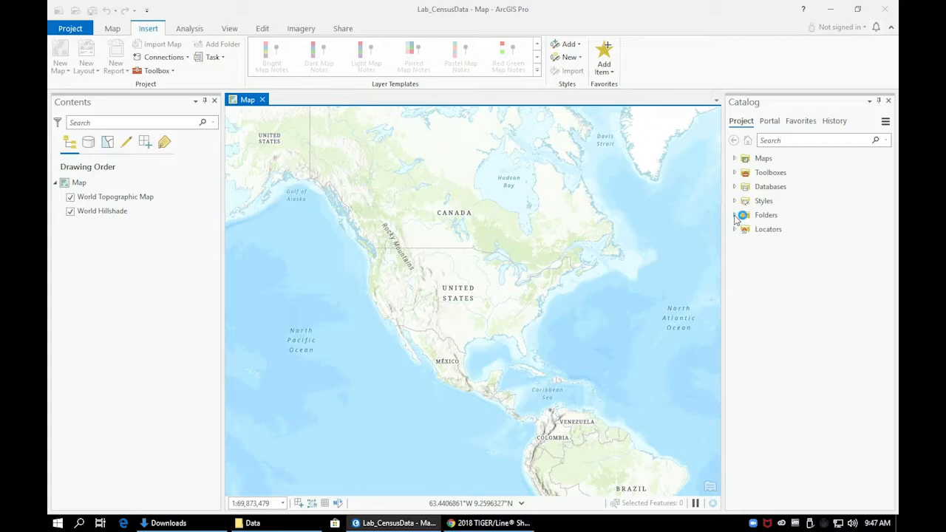
# Step: Add tl_2018_us_cbsa.shp from the connected Data folder to the map
pyautogui.click(735, 217)
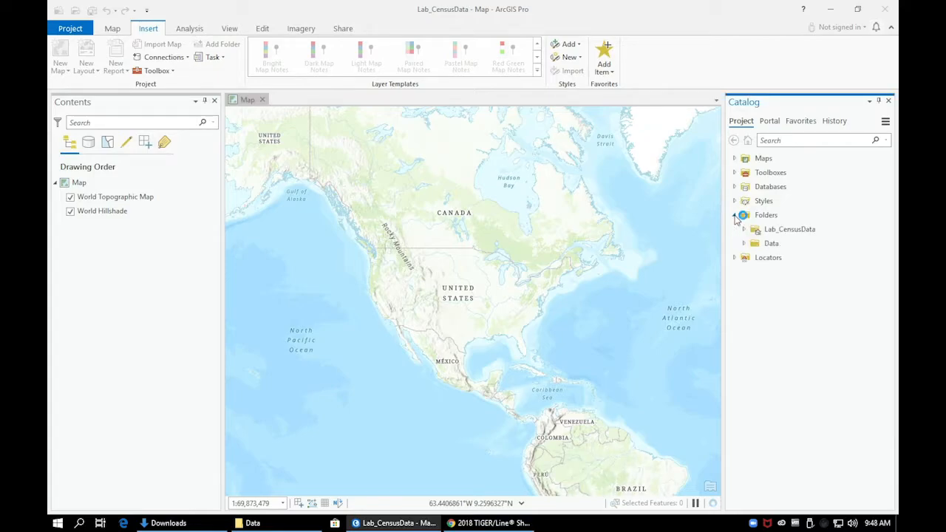
pyautogui.click(744, 244)
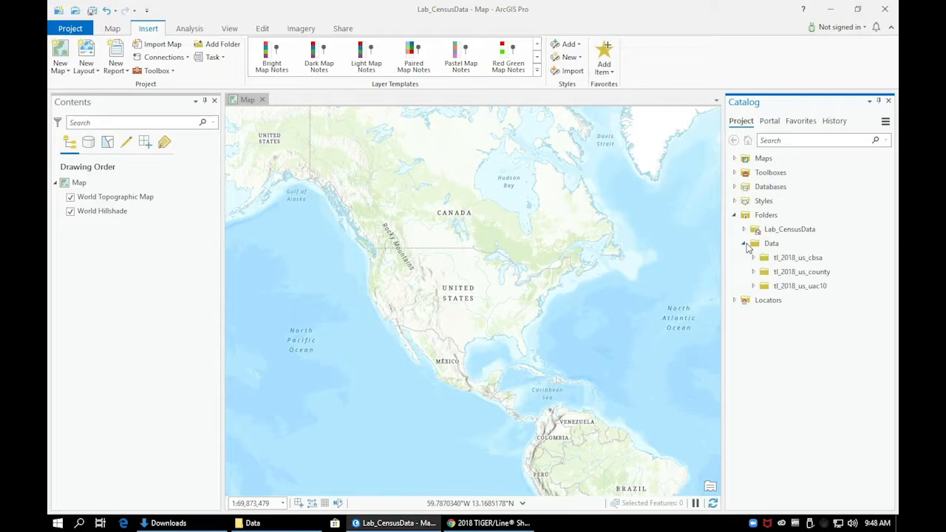
pyautogui.click(754, 258)
pyautogui.click(793, 273)
pyautogui.moveTo(795, 275); pyautogui.dragTo(365, 238)
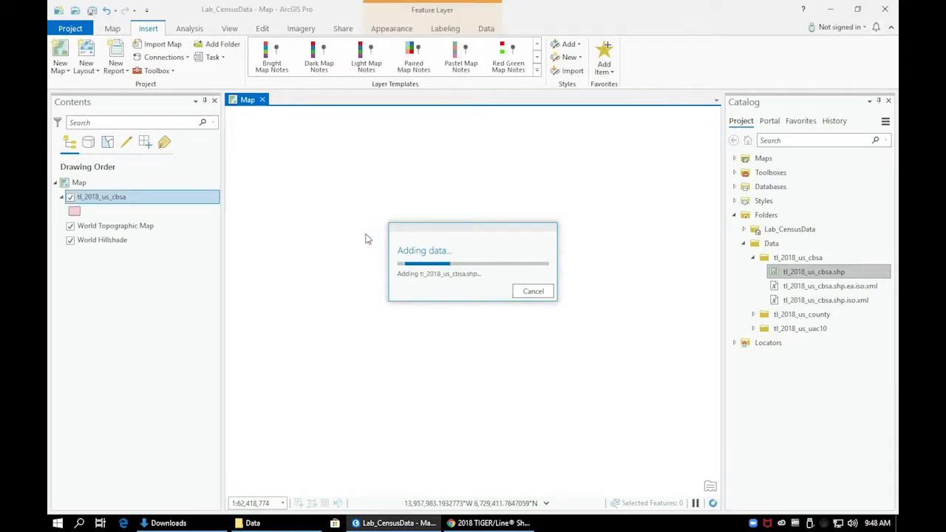
# Step: Add tl_2018_us_county.shp from the Data folder to the map, placing it beneath the tl_2018_us_cbsa layer
pyautogui.click(754, 314)
pyautogui.moveTo(818, 328); pyautogui.dragTo(172, 219)
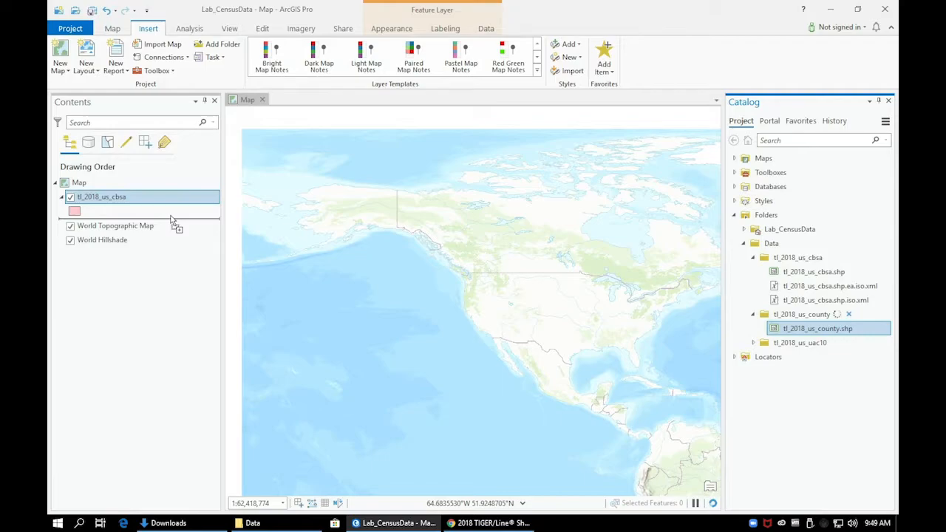
pyautogui.moveTo(171, 220); pyautogui.dragTo(172, 220)
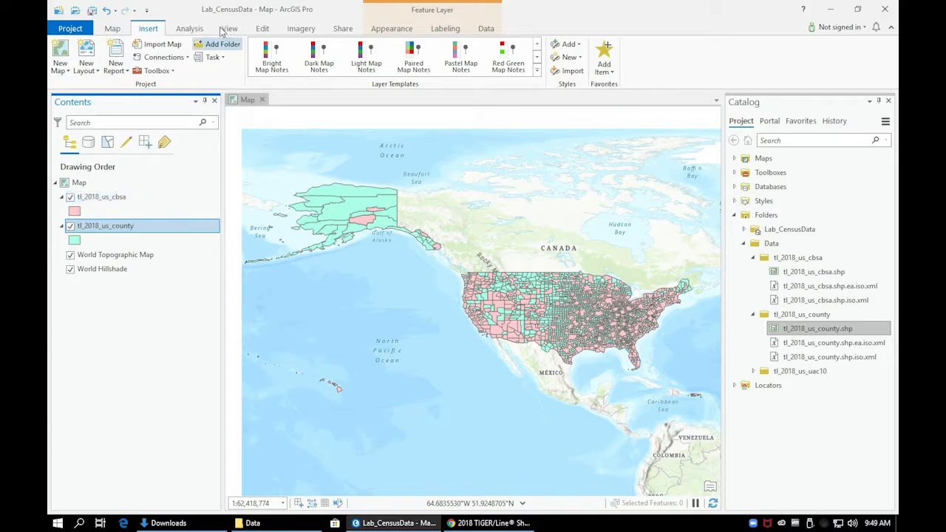
# Step: Find and open the Feature To Point geoprocessing tool and set tl_2018_us_county as its input features
pyautogui.click(188, 28)
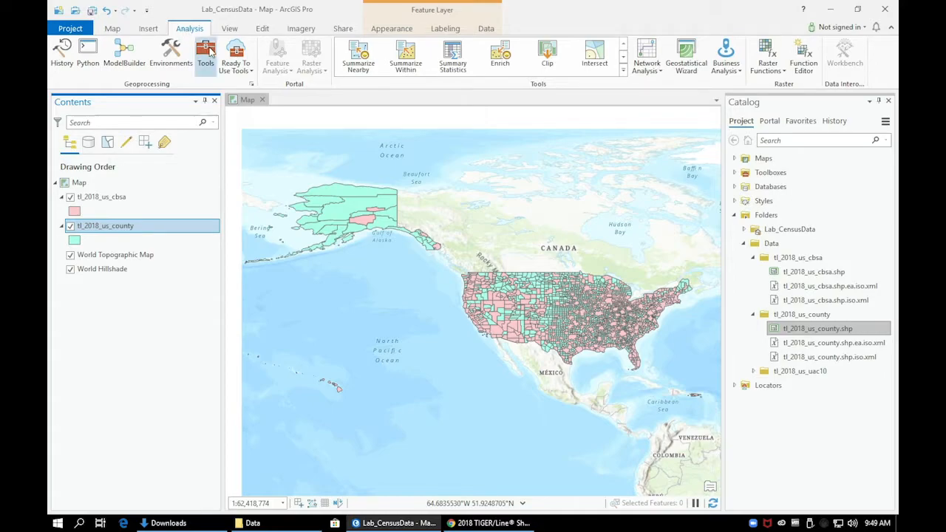
pyautogui.click(206, 53)
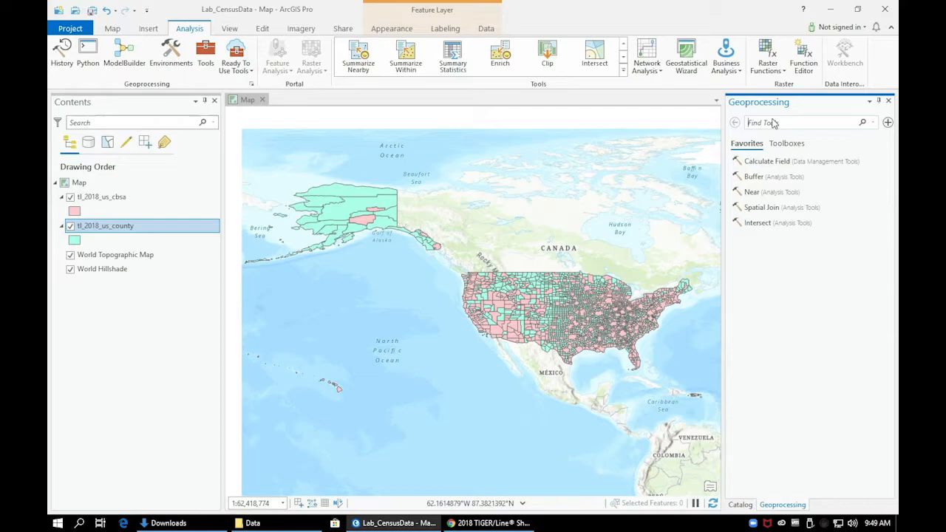
pyautogui.write('feature to p')
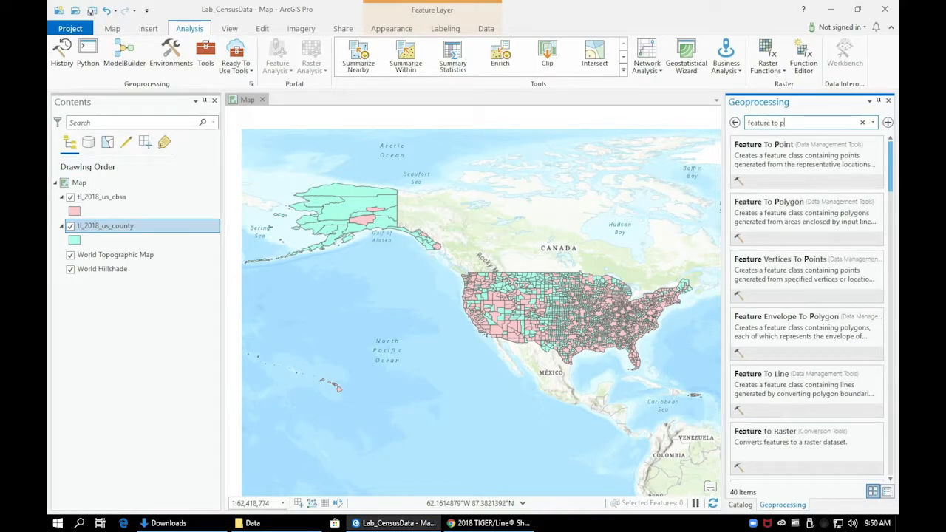
pyautogui.click(790, 154)
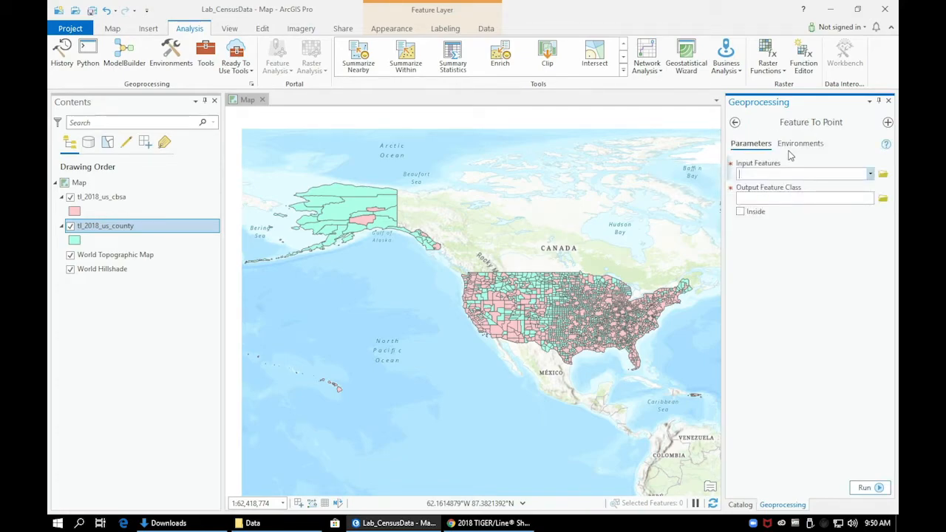
pyautogui.click(870, 174)
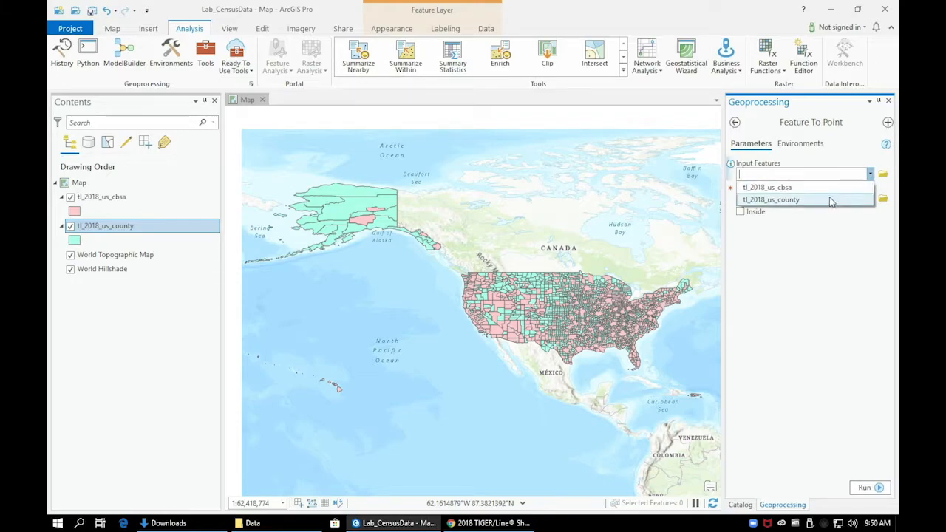
pyautogui.click(830, 200)
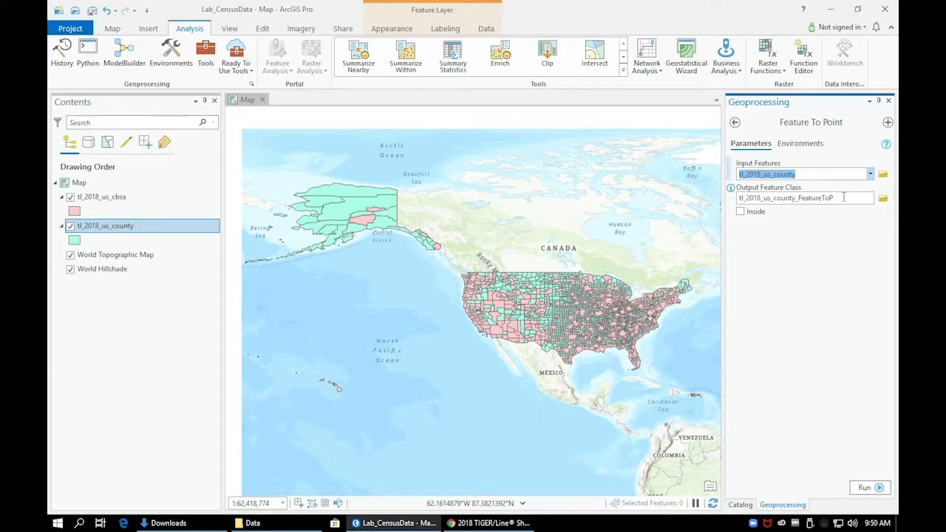
# Step: Name the output feature class tl_2018_us_county_point and run Feature To Point with the Inside option off
pyautogui.click(849, 197)
pyautogui.press('BackSpace')
pyautogui.press('BackSpace')
pyautogui.press('BackSpace')
pyautogui.press('BackSpace')
pyautogui.press('BackSpace')
pyautogui.press('BackSpace')
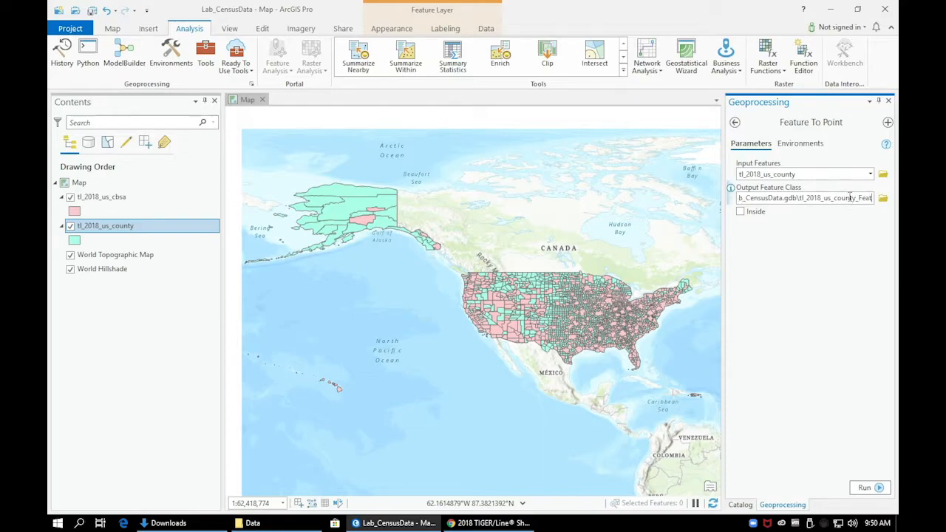
pyautogui.press('BackSpace')
pyautogui.press('BackSpace')
pyautogui.press('BackSpace')
pyautogui.press('BackSpace')
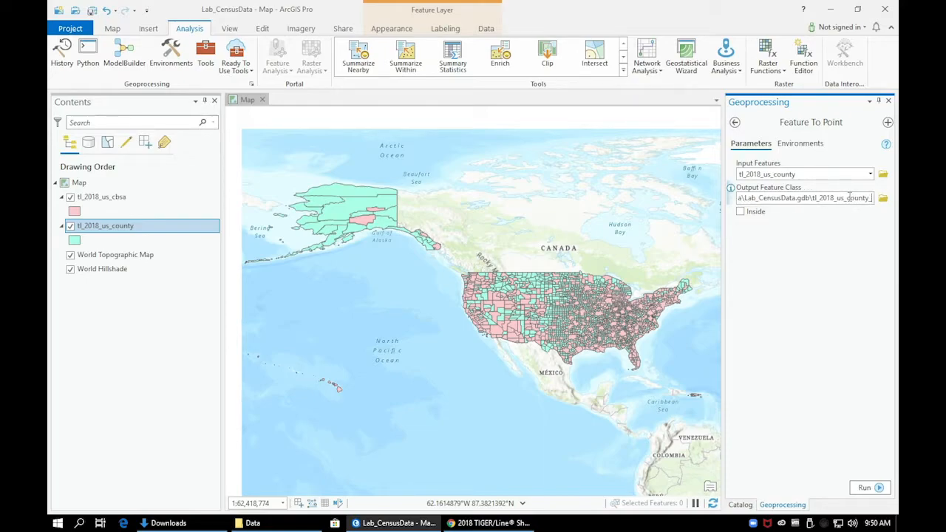
pyautogui.write('point')
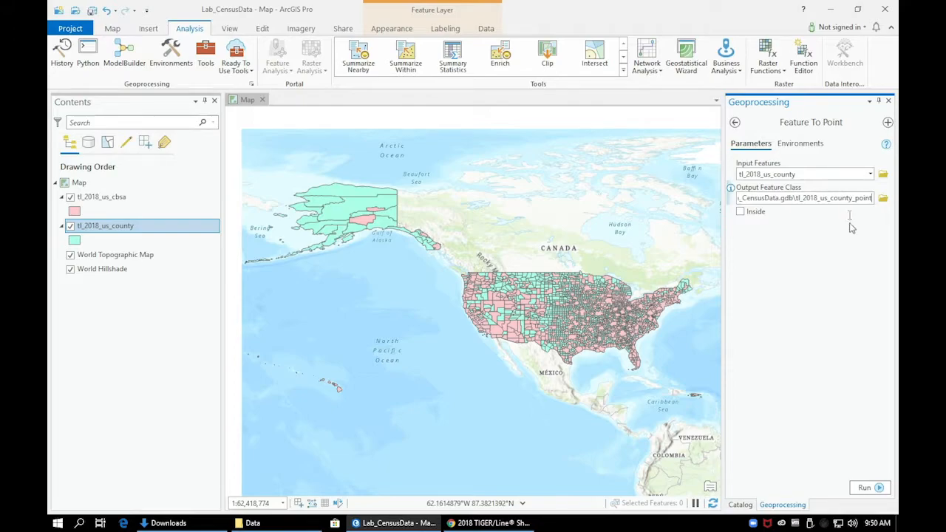
pyautogui.click(844, 254)
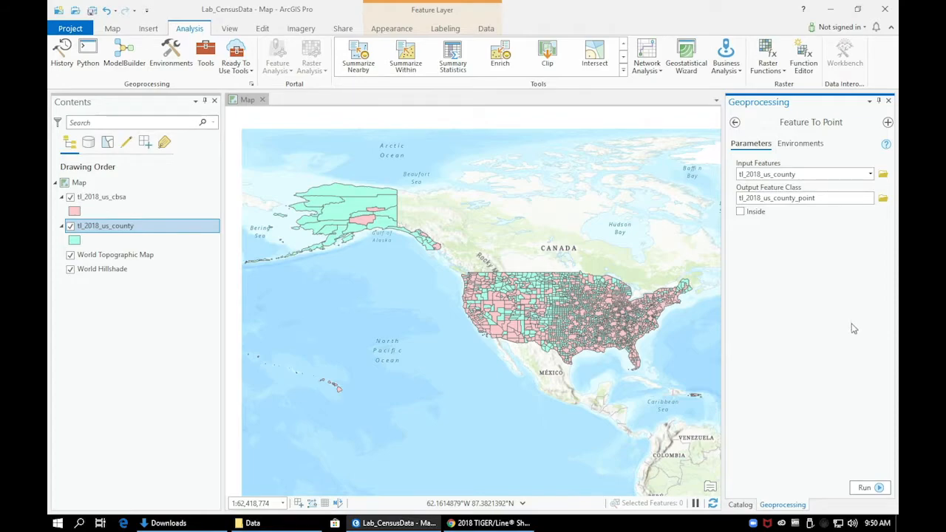
pyautogui.click(864, 489)
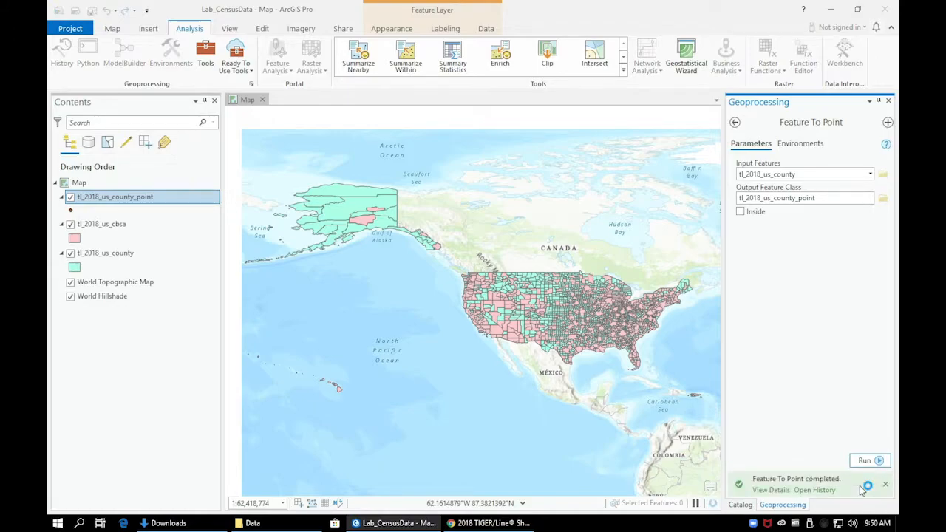
pyautogui.moveTo(861, 490)
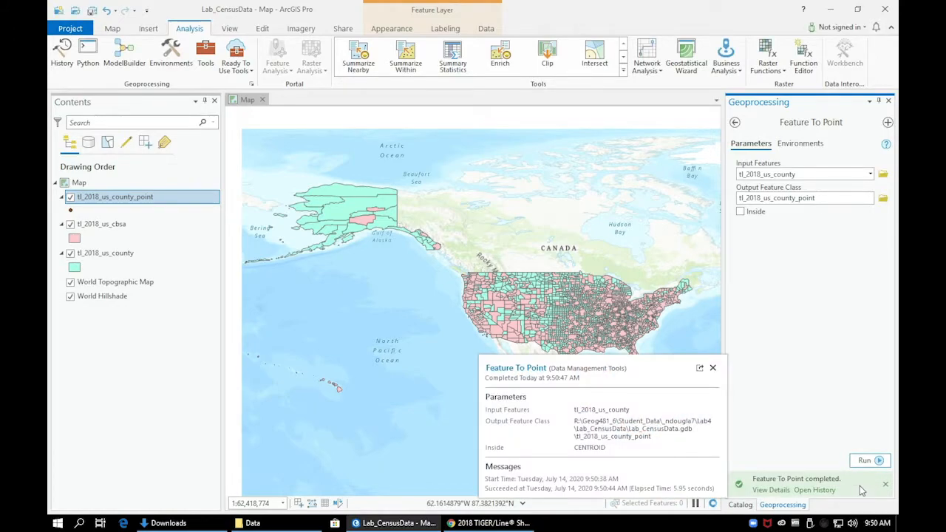
pyautogui.click(713, 368)
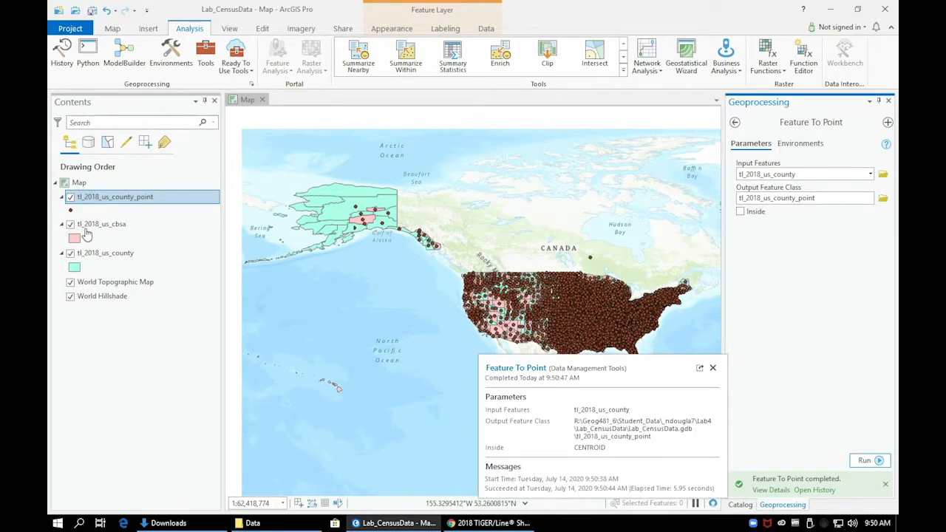
# Step: Hide the tl_2018_us_cbsa layer and examine how the new county points sit within the county polygons in the western United States
pyautogui.click(71, 254)
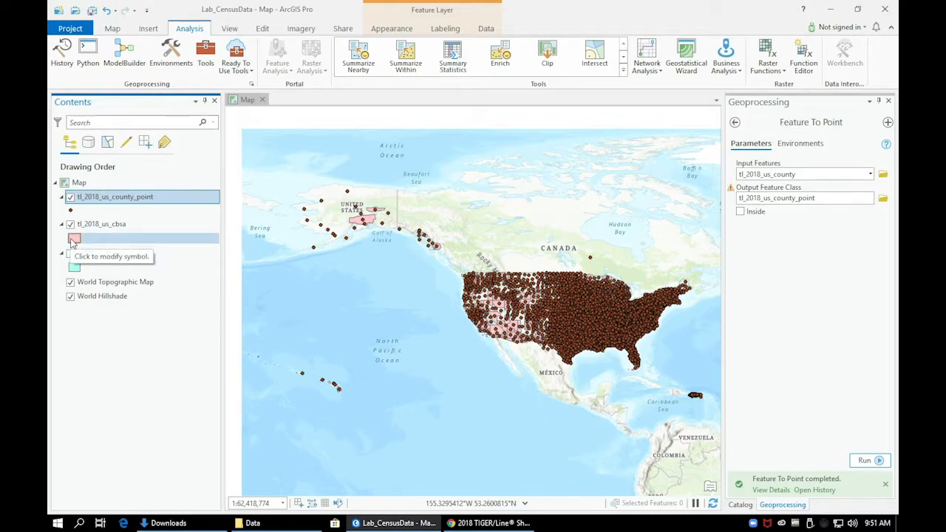
pyautogui.click(71, 224)
pyautogui.click(71, 253)
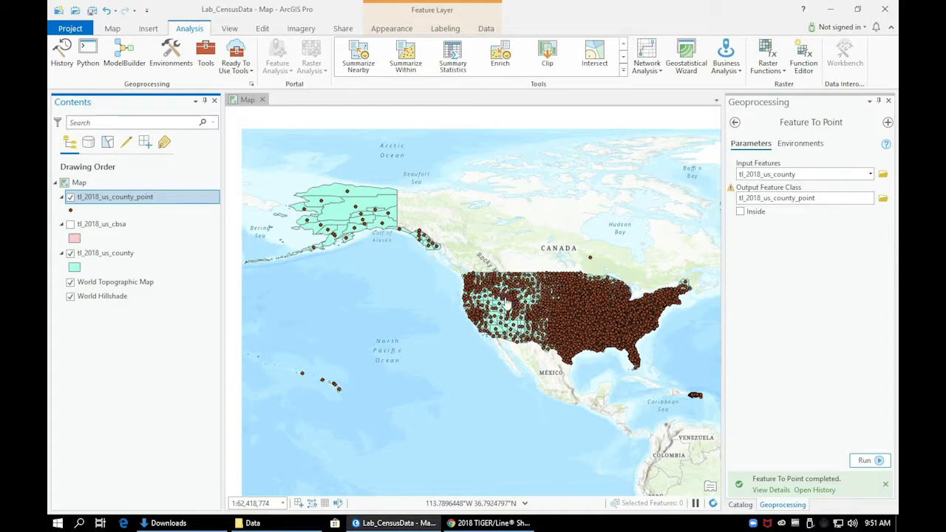
pyautogui.scroll(2, 515, 307)
pyautogui.scroll(5, 515, 307)
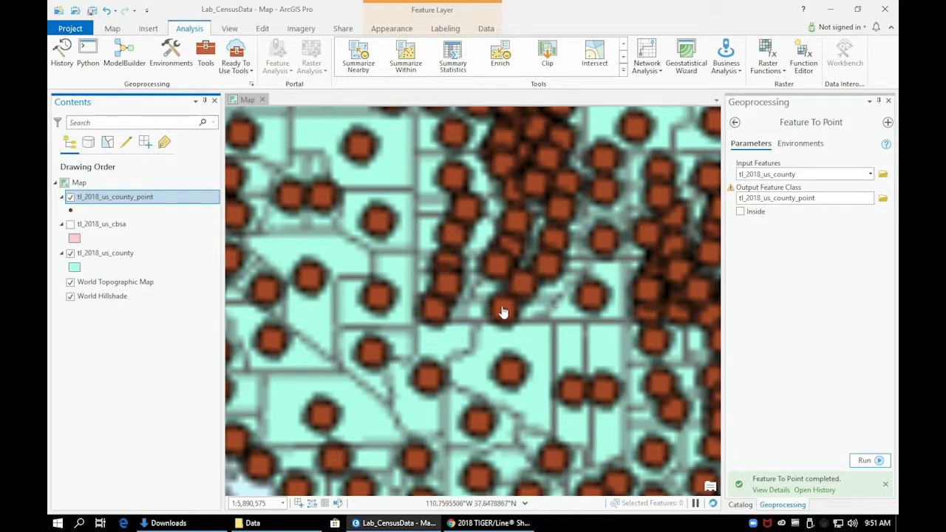
pyautogui.moveTo(455, 325); pyautogui.dragTo(588, 299)
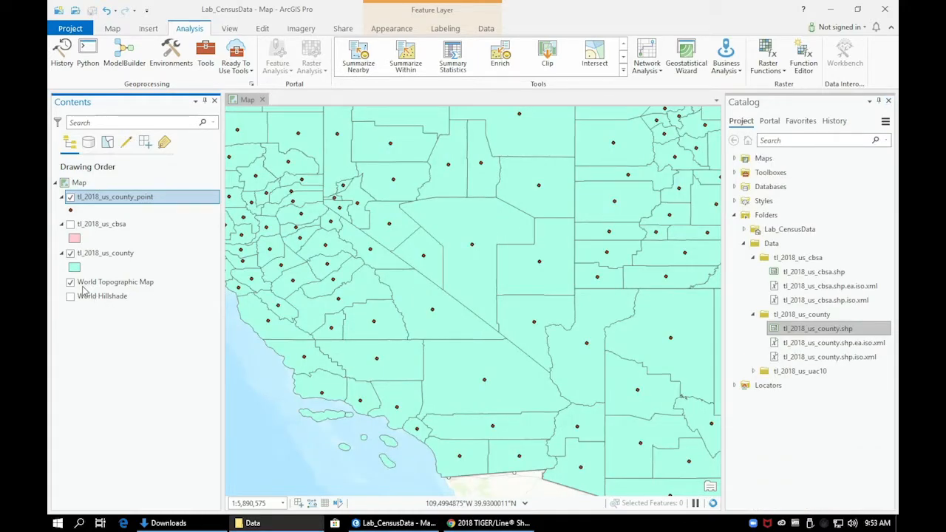
# Step: Save the project and hide the World Topographic Map basemap layer
pyautogui.hotkey('ctrl', 's')
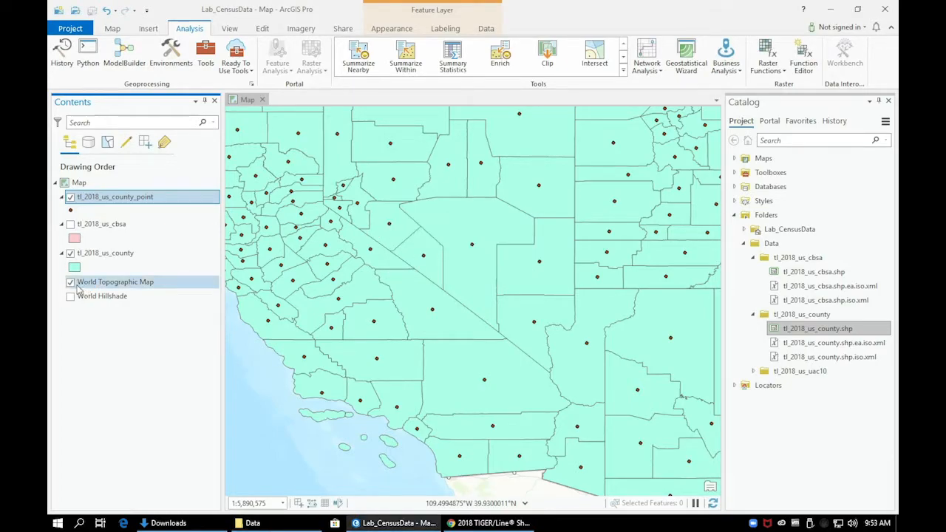
pyautogui.click(70, 283)
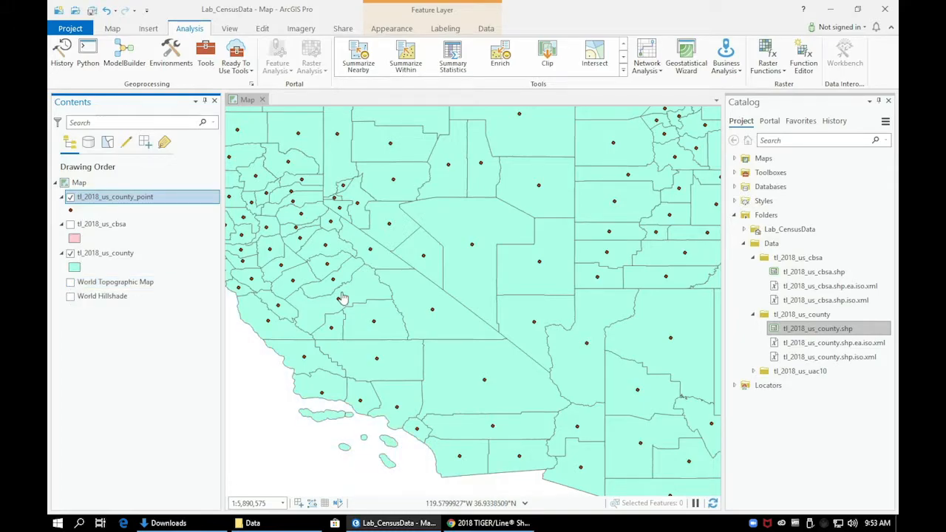
# Step: Show the tl_2018_us_cbsa layer again and compare its areas with the county points and polygons across the western states
pyautogui.click(71, 227)
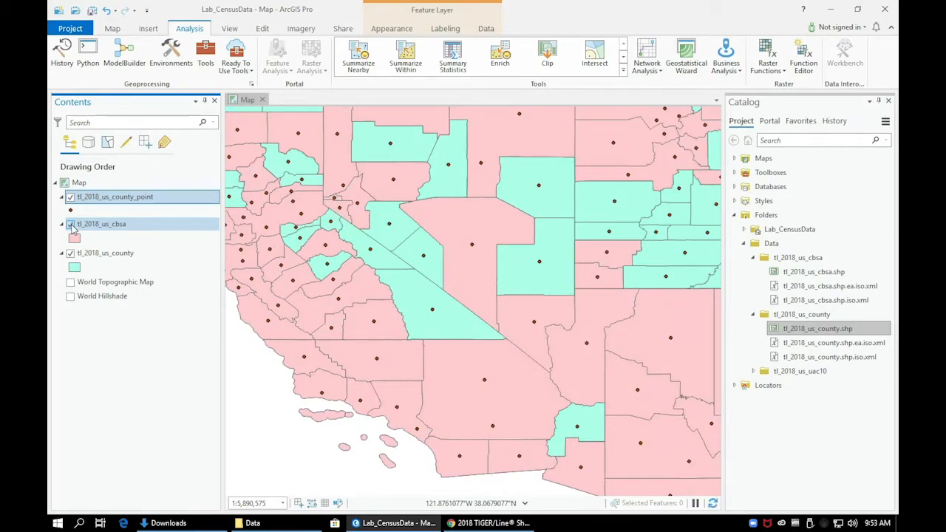
pyautogui.moveTo(560, 164); pyautogui.dragTo(422, 321)
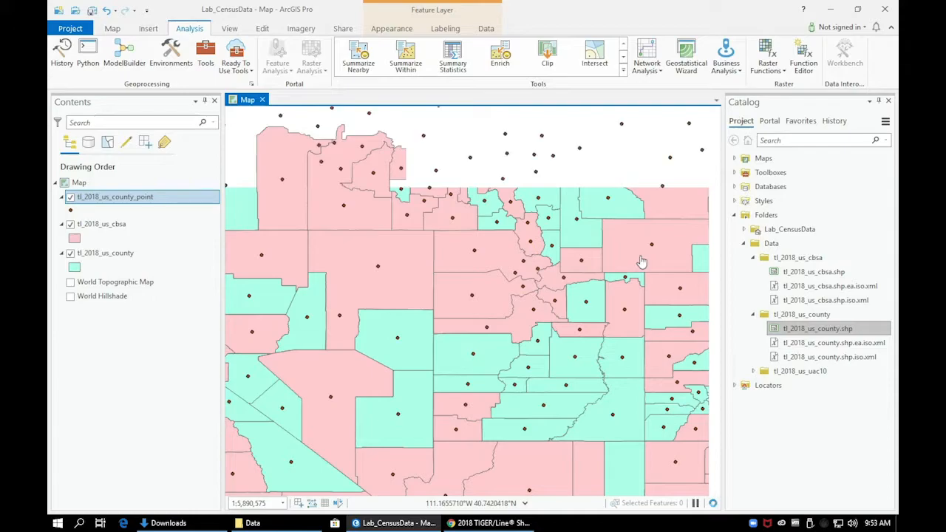
pyautogui.moveTo(612, 283); pyautogui.dragTo(392, 366)
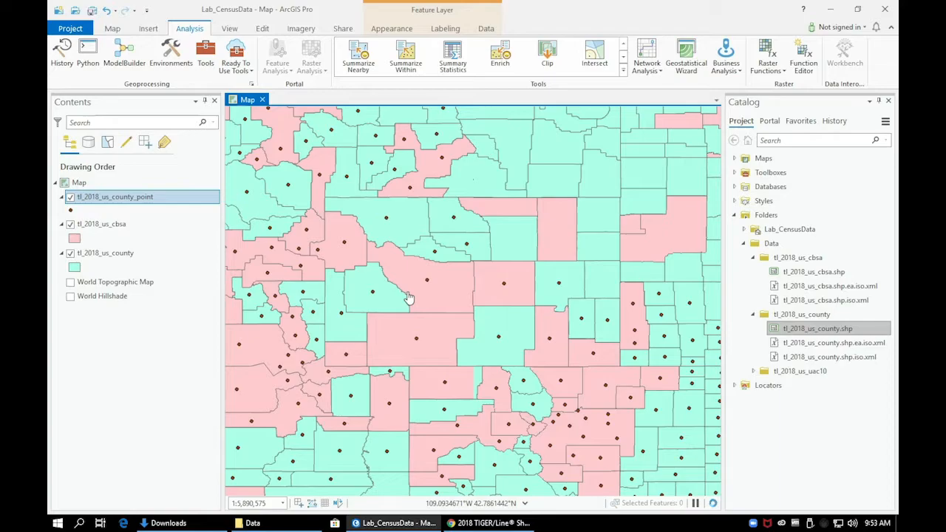
pyautogui.click(71, 225)
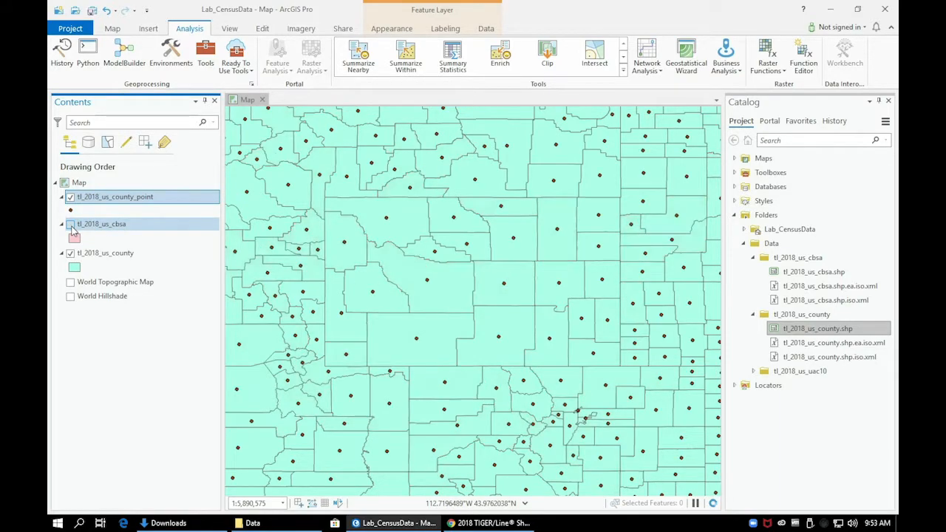
pyautogui.click(71, 225)
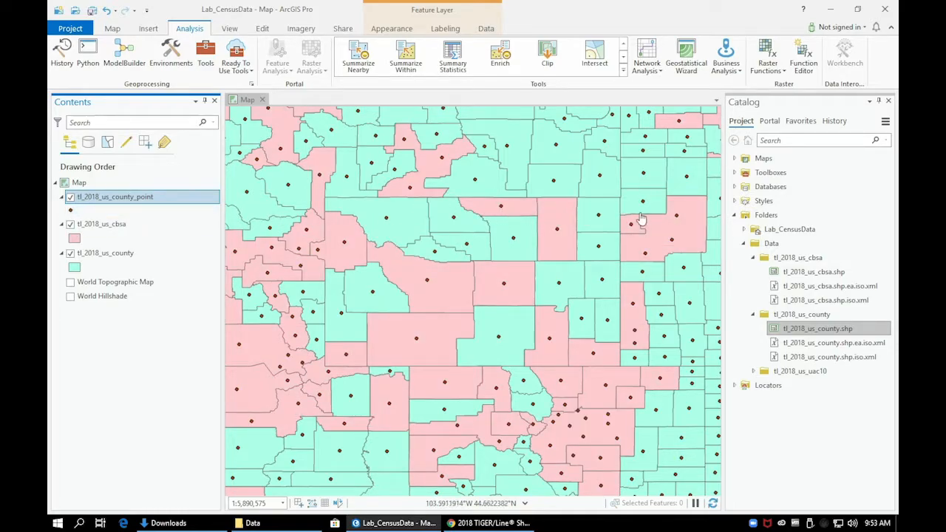
# Step: Toggle the tl_2018_us_cbsa layer's visibility and compare its areas with the county points and polygons across the upper Midwest
pyautogui.moveTo(641, 219); pyautogui.dragTo(449, 293)
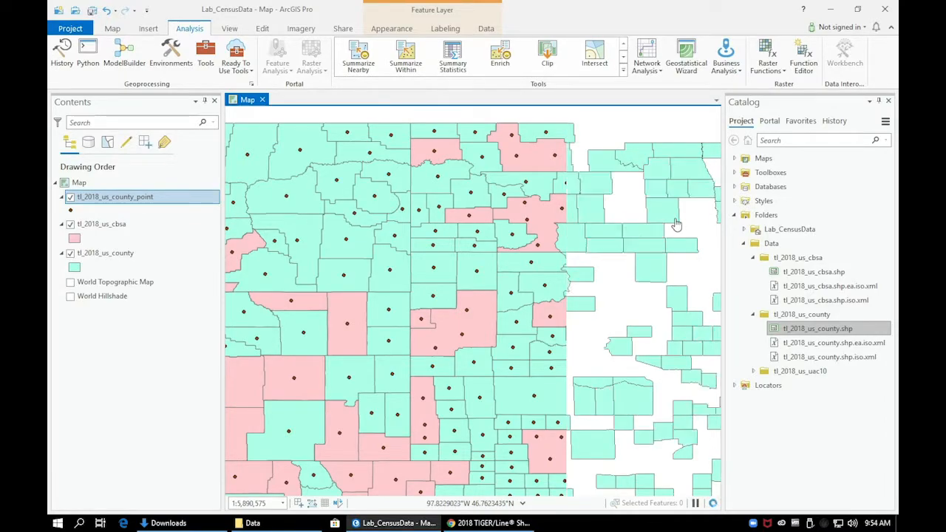
pyautogui.moveTo(685, 224); pyautogui.dragTo(508, 316)
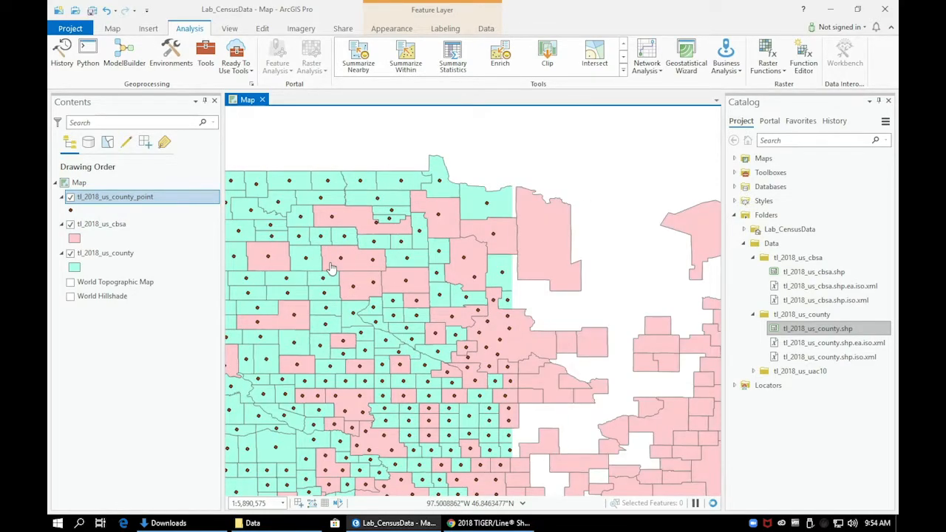
pyautogui.click(71, 226)
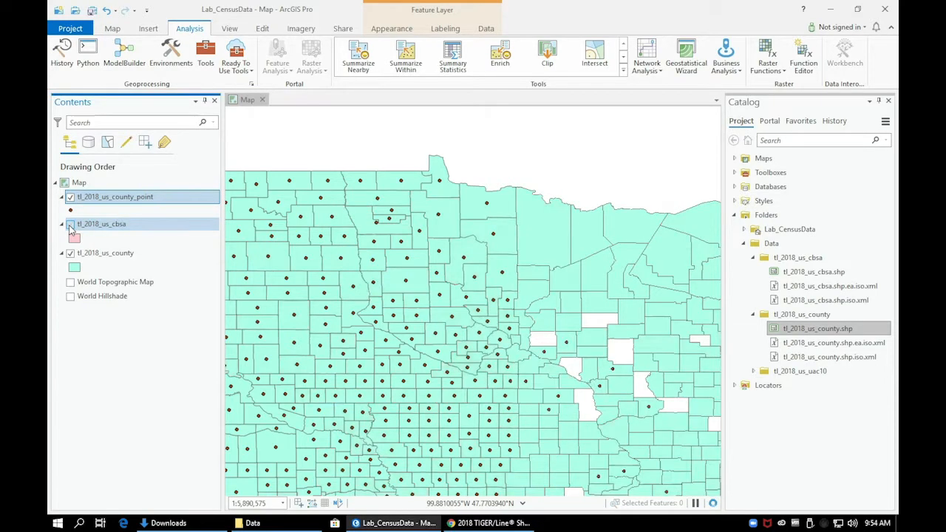
pyautogui.click(71, 225)
pyautogui.click(71, 226)
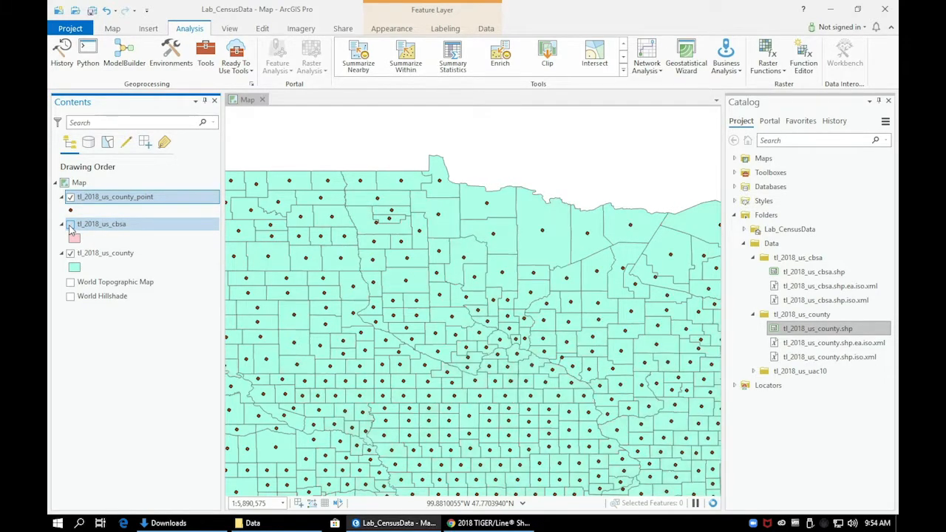
pyautogui.click(70, 226)
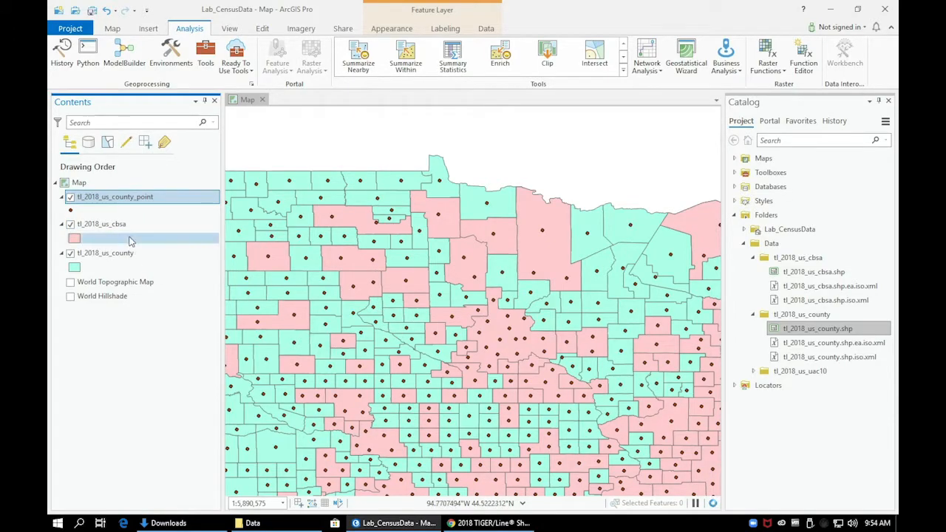
# Step: Zoom the map to the full extent of the tl_2018_us_cbsa layer
pyautogui.click(108, 228)
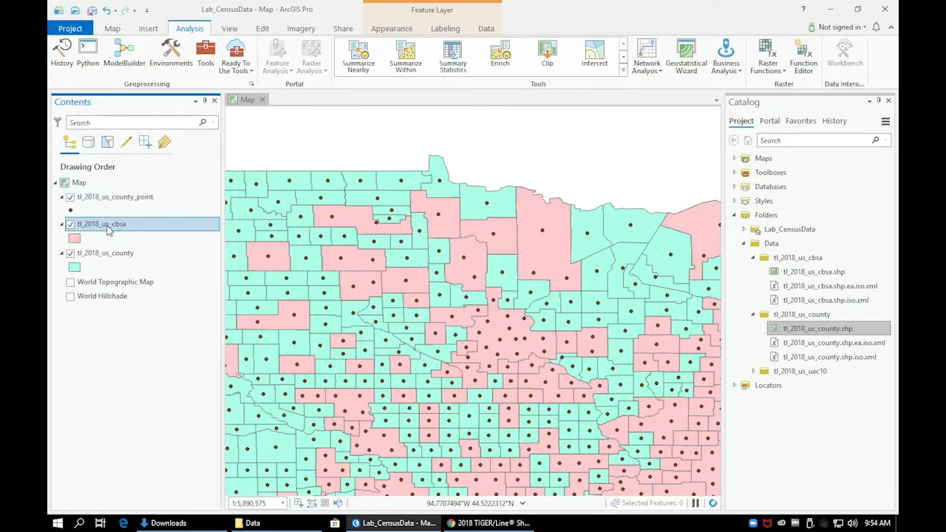
pyautogui.rightClick(108, 231)
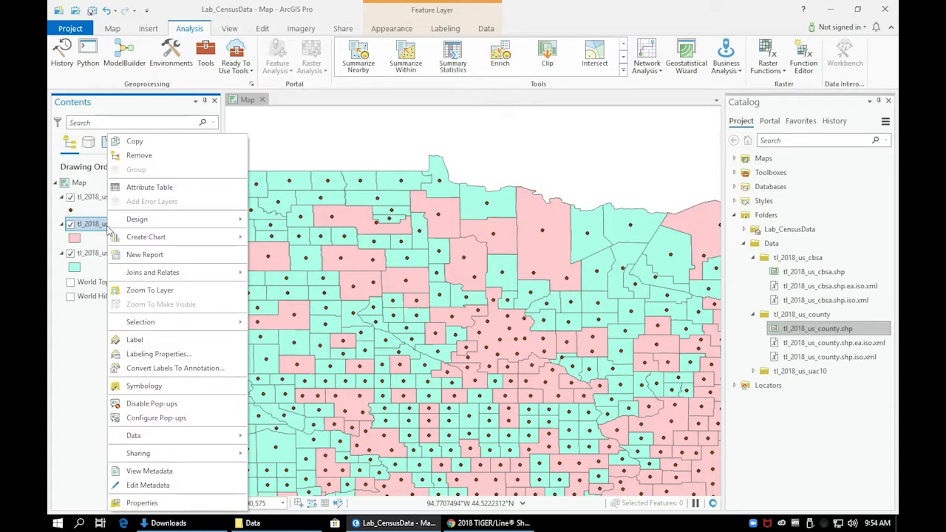
pyautogui.click(132, 294)
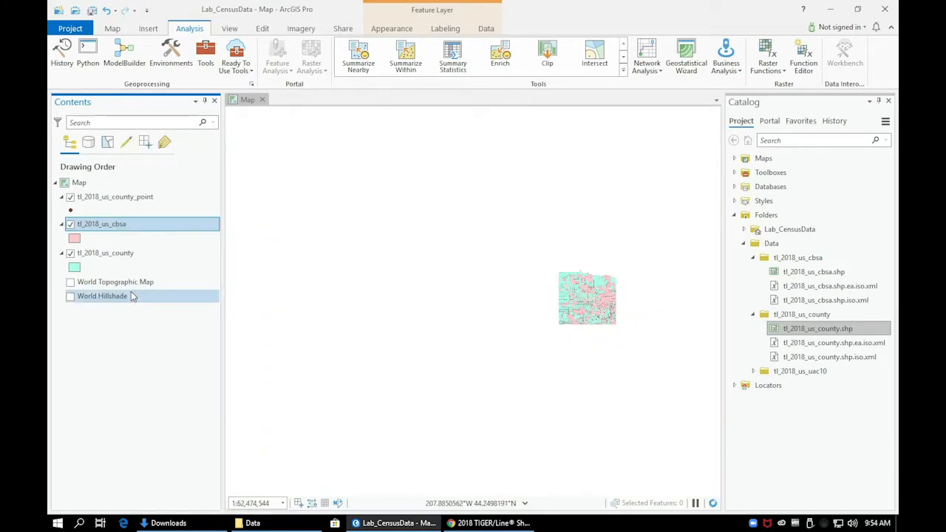
# Step: Set up the Spatial Join tool with tl_2018_us_cbsa as target features and tl_2018_us_county_point as join features
pyautogui.click(207, 61)
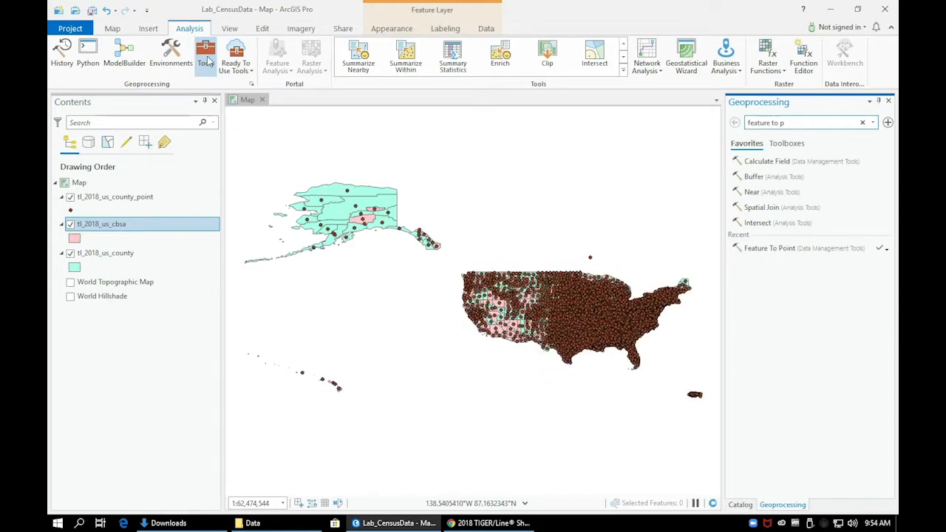
pyautogui.click(811, 126)
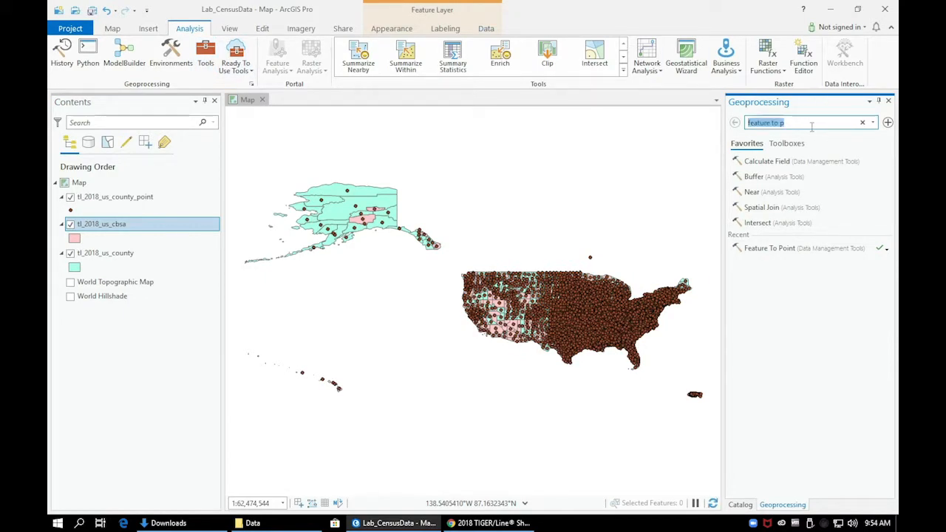
pyautogui.write('spatial join')
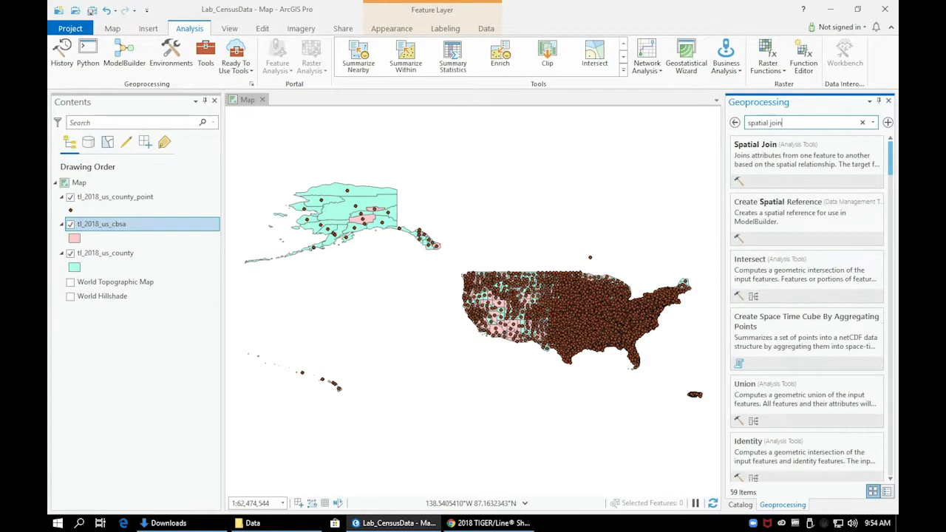
pyautogui.click(817, 164)
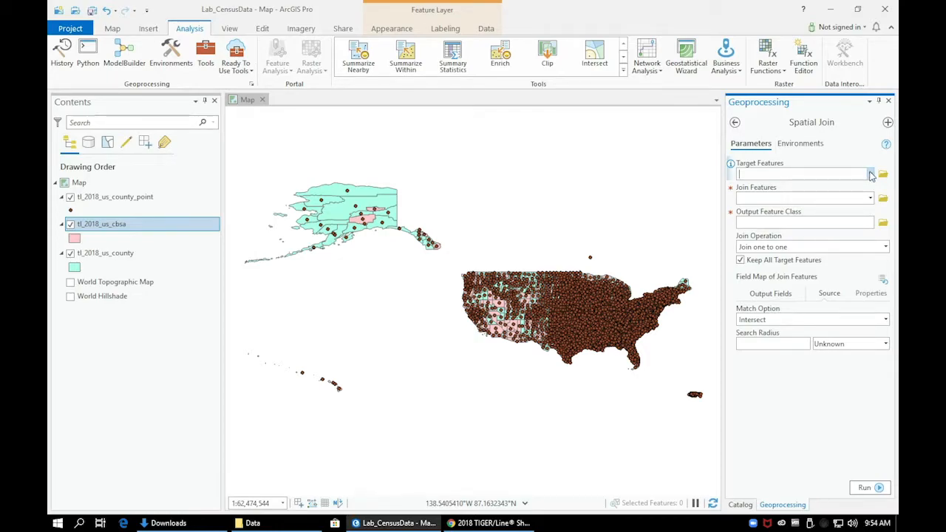
pyautogui.click(870, 174)
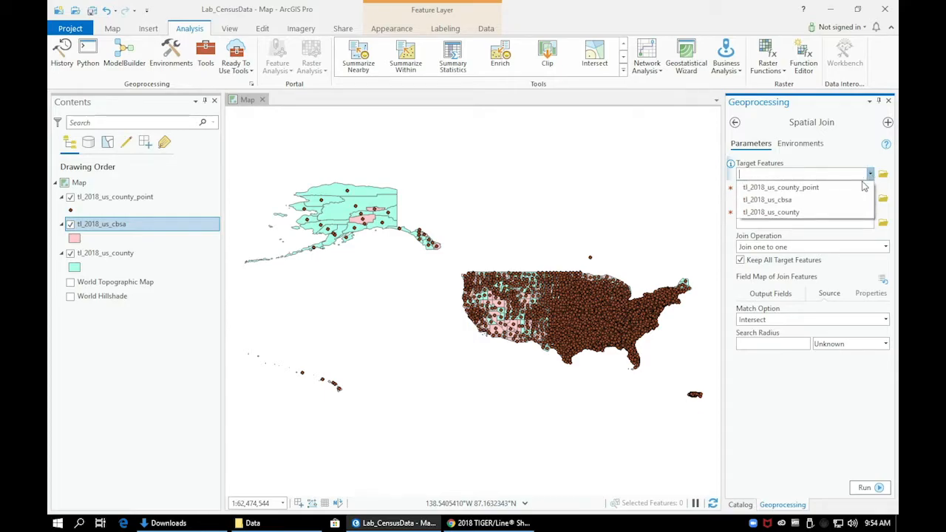
pyautogui.click(849, 204)
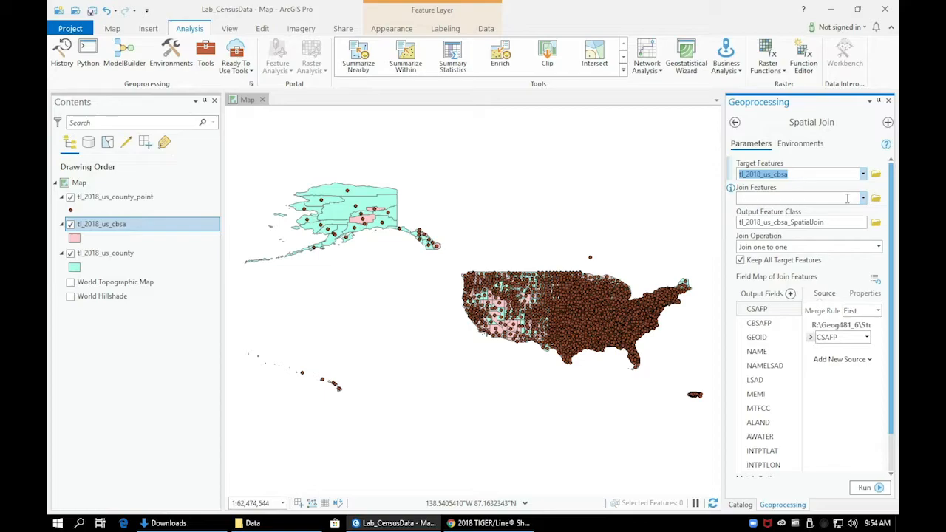
pyautogui.click(862, 198)
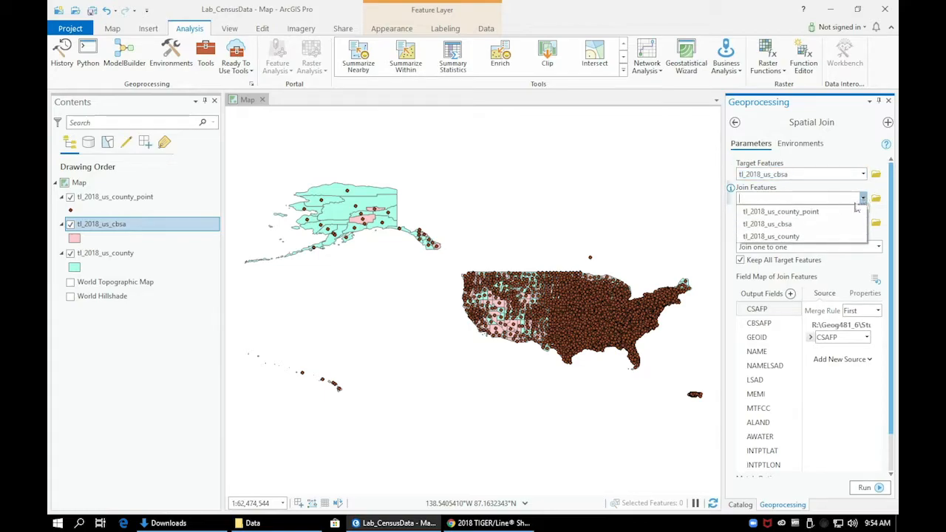
pyautogui.click(850, 212)
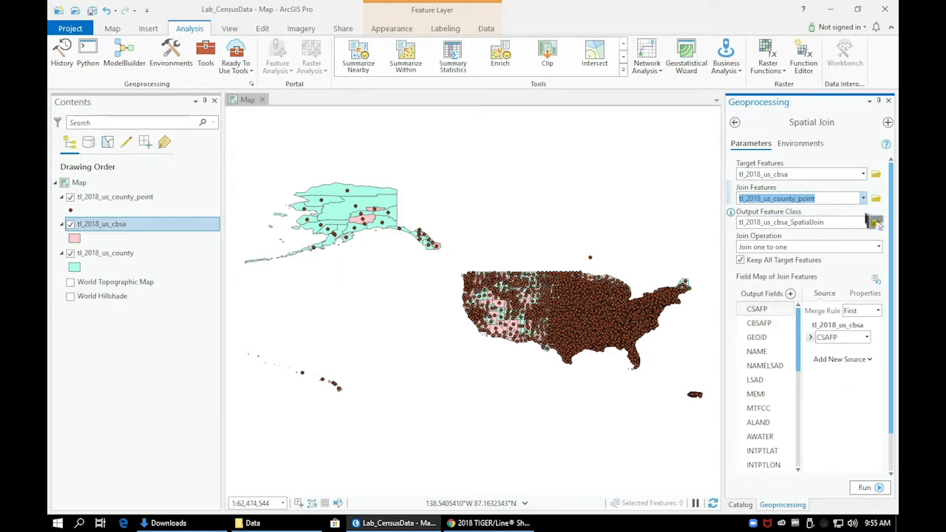
# Step: Name the spatial join's output feature class CountiesWcbsa in the Lab_CensusData geodatabase
pyautogui.moveTo(851, 223); pyautogui.dragTo(781, 222)
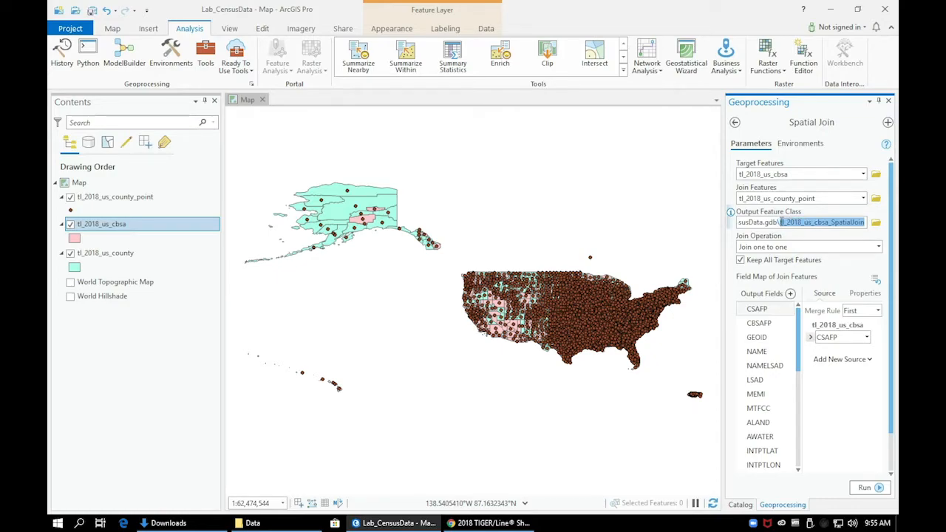
pyautogui.write('Counties')
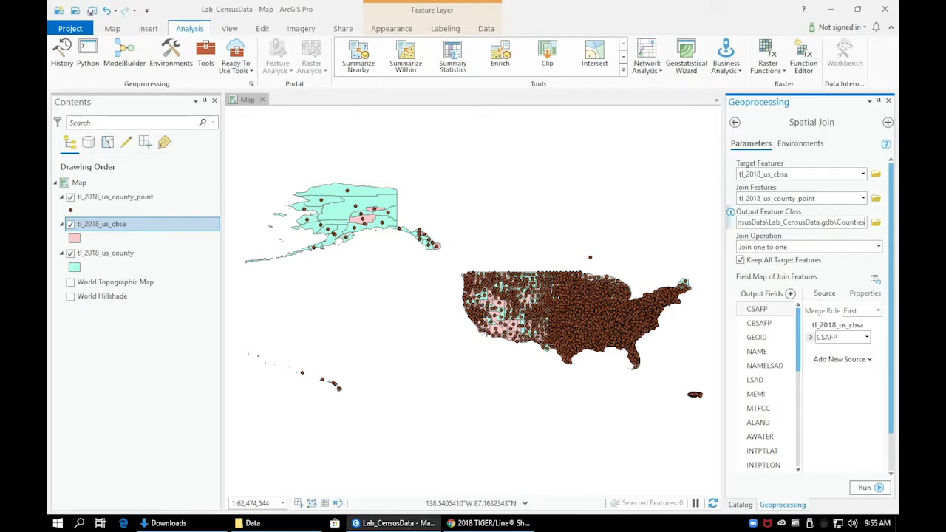
pyautogui.write('Wc')
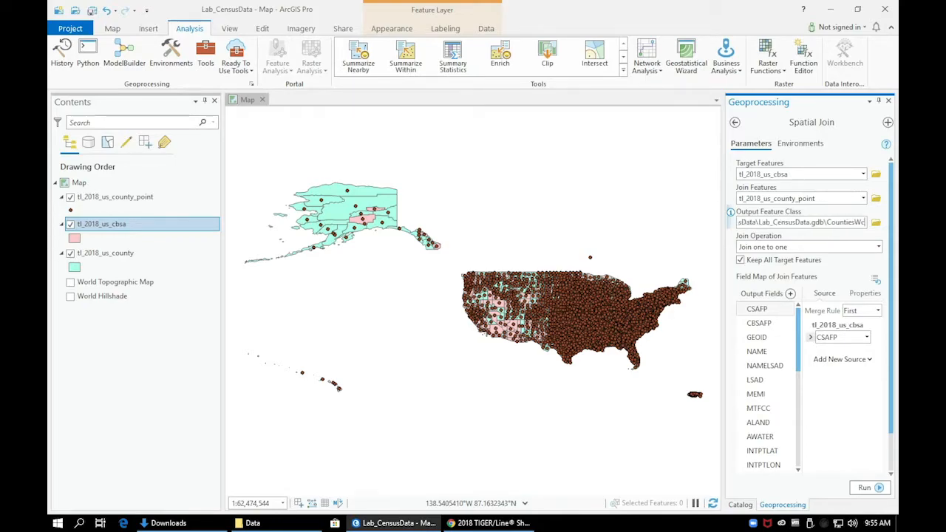
pyautogui.write('bsa')
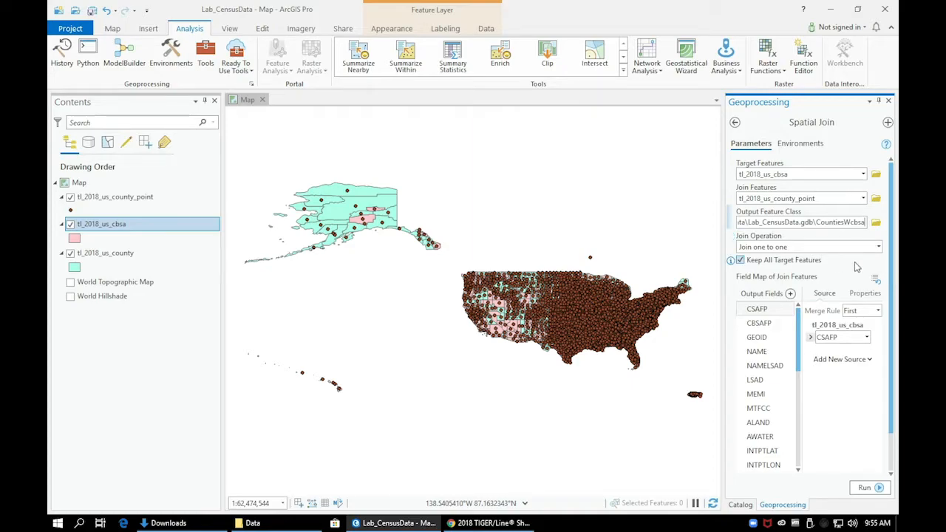
# Step: Set the spatial join's match option to Contains and run the tool
pyautogui.scroll(-2, 856, 266)
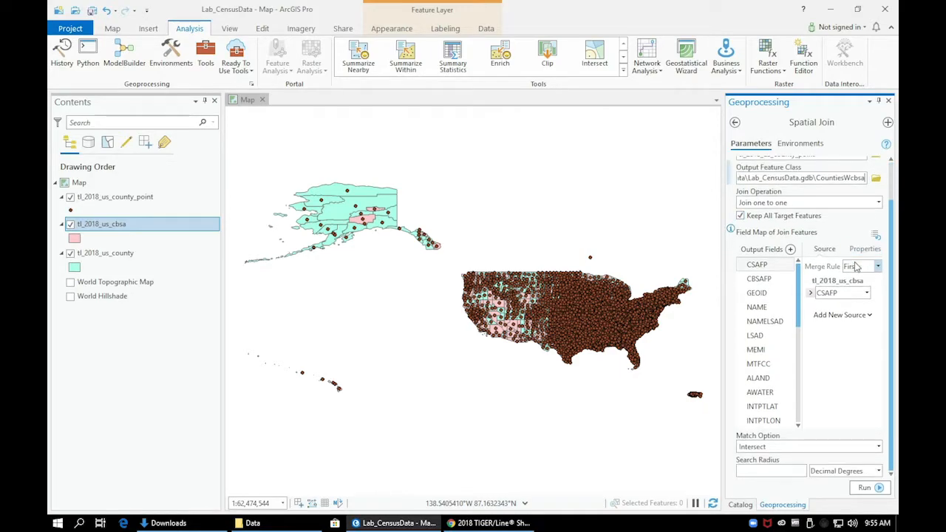
pyautogui.click(878, 448)
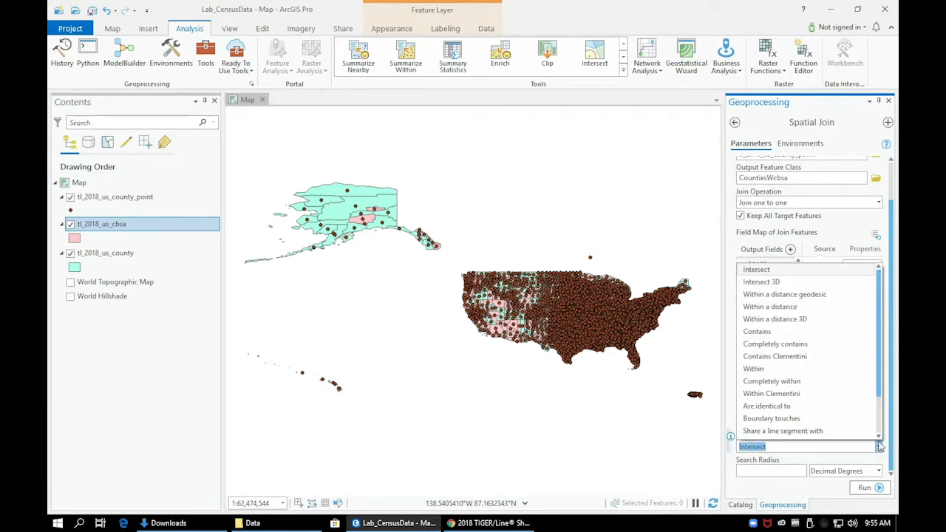
pyautogui.click(774, 333)
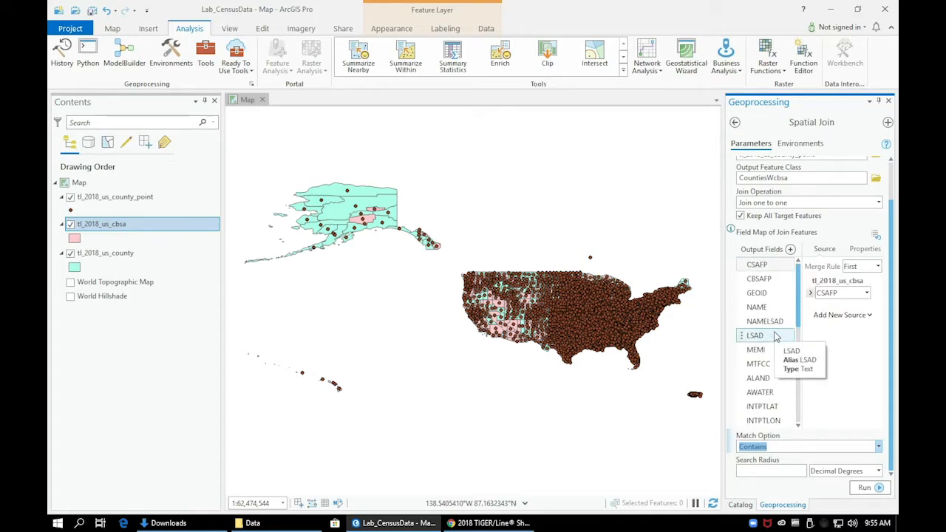
pyautogui.click(865, 489)
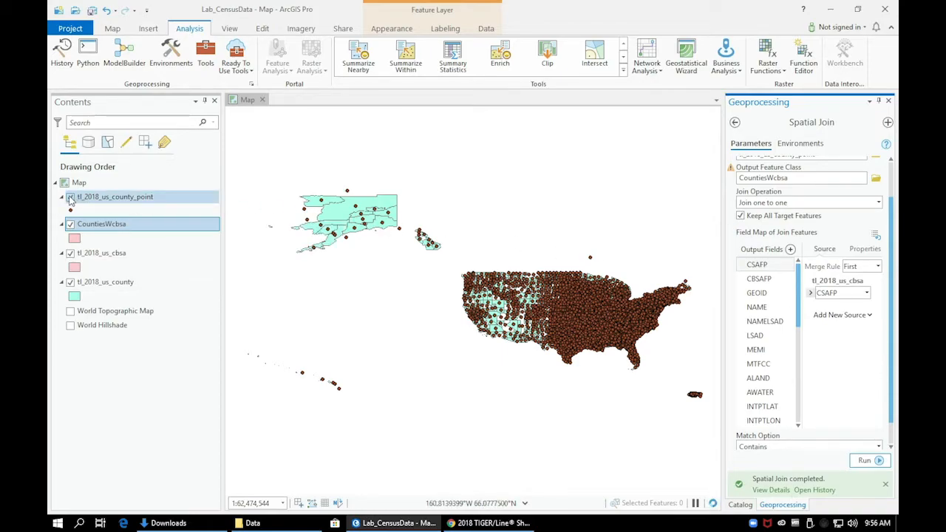
# Step: Hide the county point, CBSA and county layers, leaving only CountiesWcbsa displayed, and open the CountiesWcbsa attribute table
pyautogui.click(70, 252)
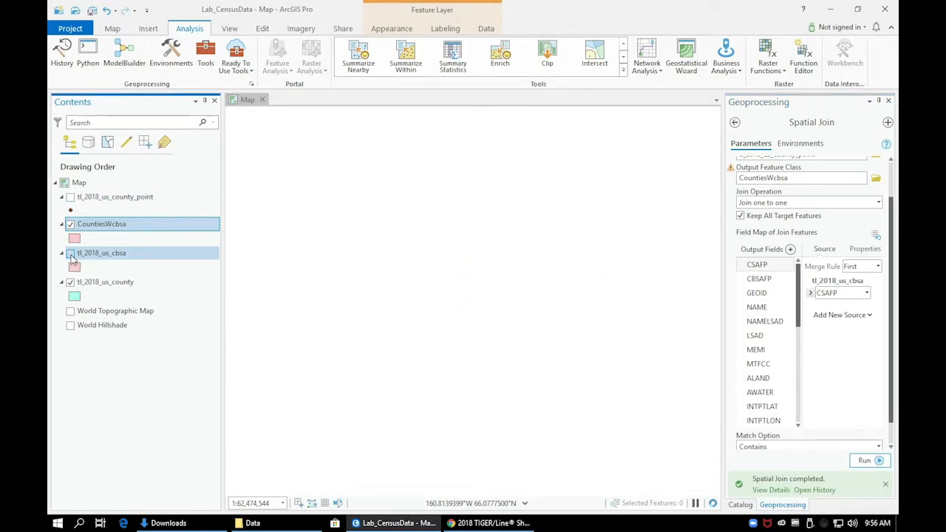
pyautogui.click(71, 284)
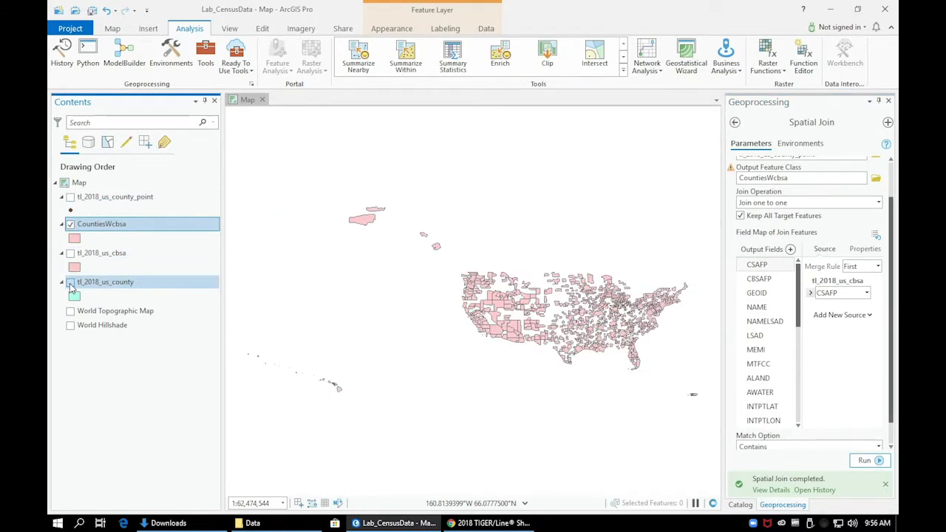
pyautogui.rightClick(105, 228)
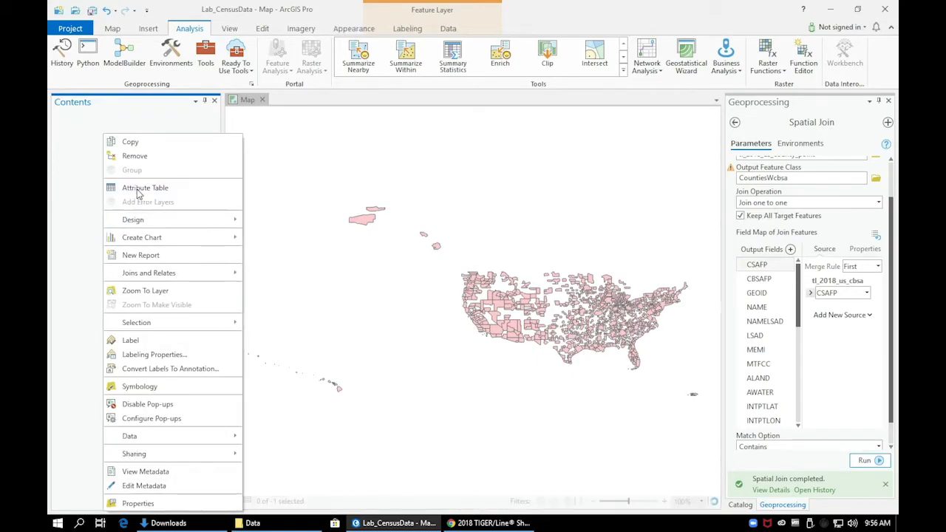
pyautogui.click(137, 191)
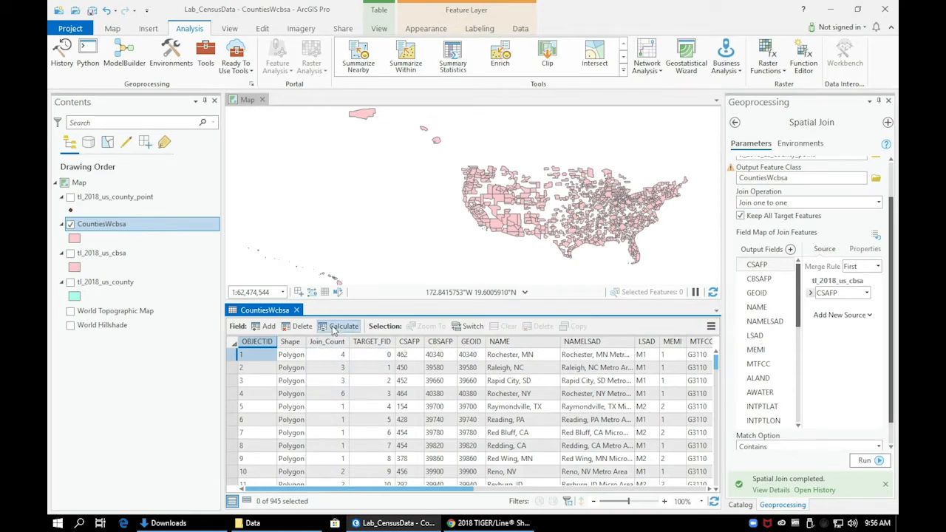
pyautogui.scroll(-1, 844, 367)
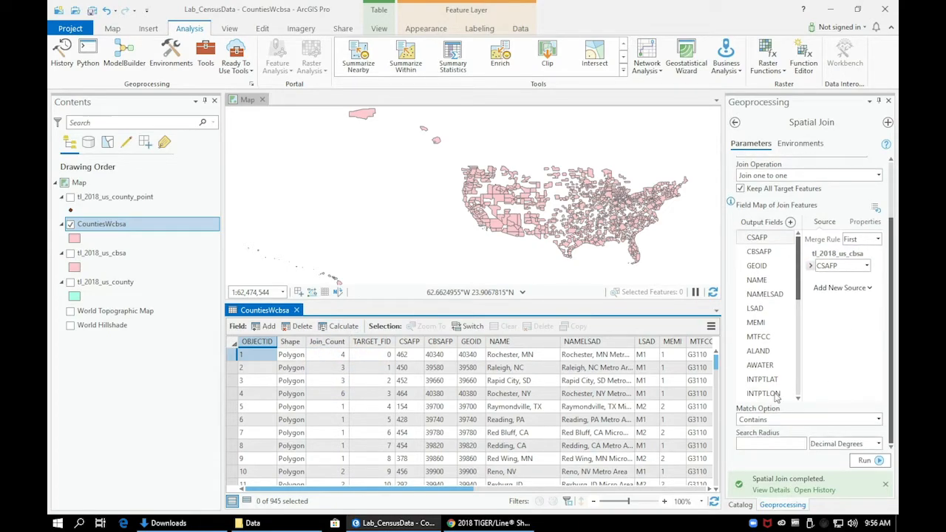
# Step: Sort the CountiesWcbsa attribute table by Join_Count in descending order
pyautogui.click(342, 345)
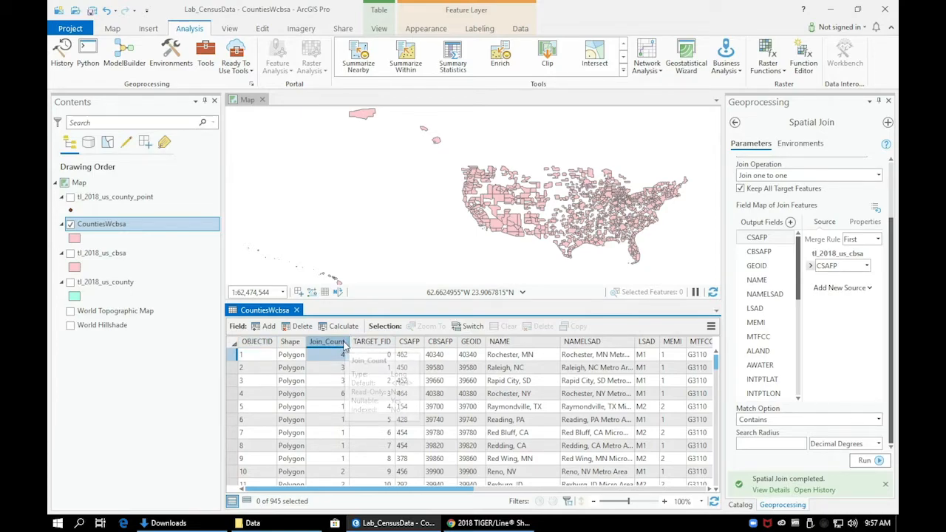
pyautogui.doubleClick(344, 344)
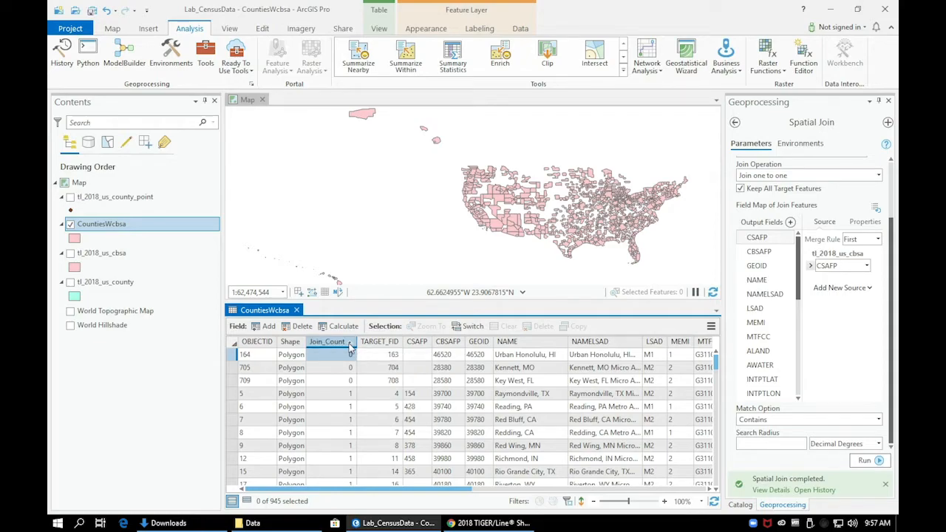
pyautogui.doubleClick(351, 342)
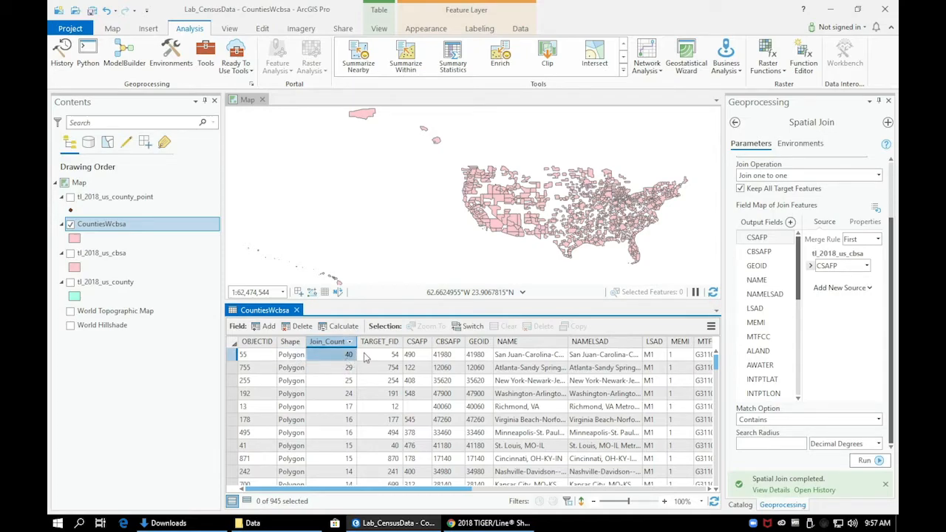
# Step: Widen the NAME column to fit its full text and select the first five records, San Juan through Richmond
pyautogui.doubleClick(567, 341)
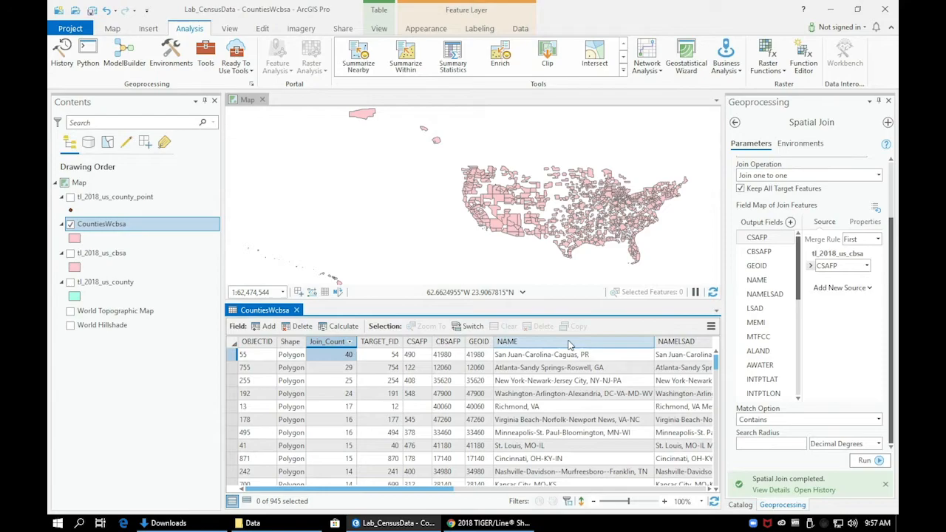
pyautogui.click(233, 357)
pyautogui.moveTo(233, 358); pyautogui.dragTo(233, 416)
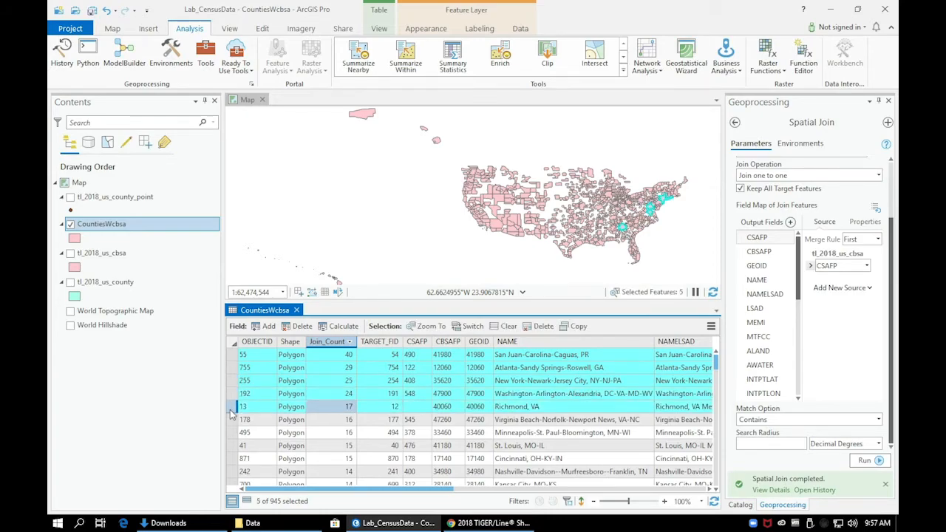